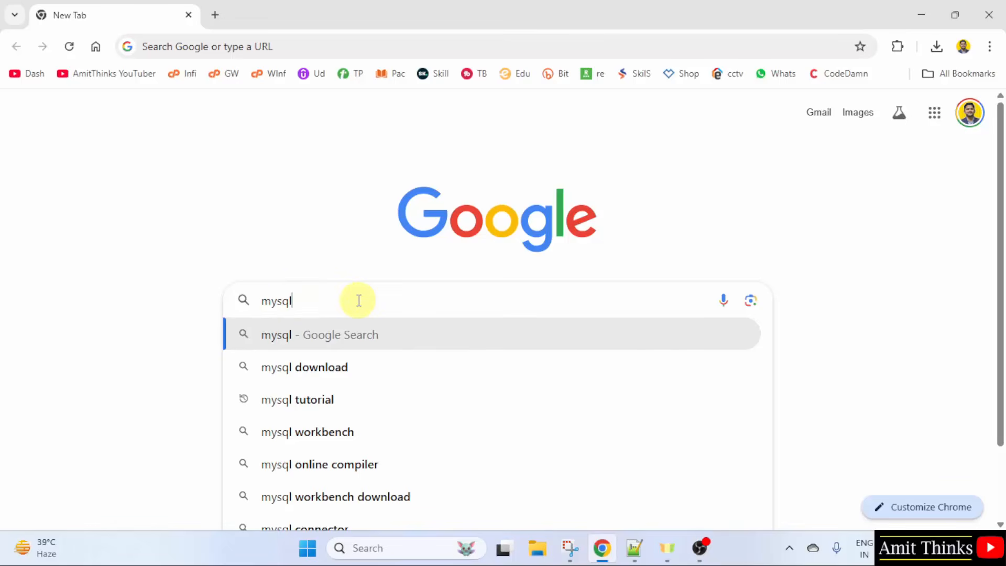
Step: Search Google for mysql and open the official mysql.com result
key("Return")
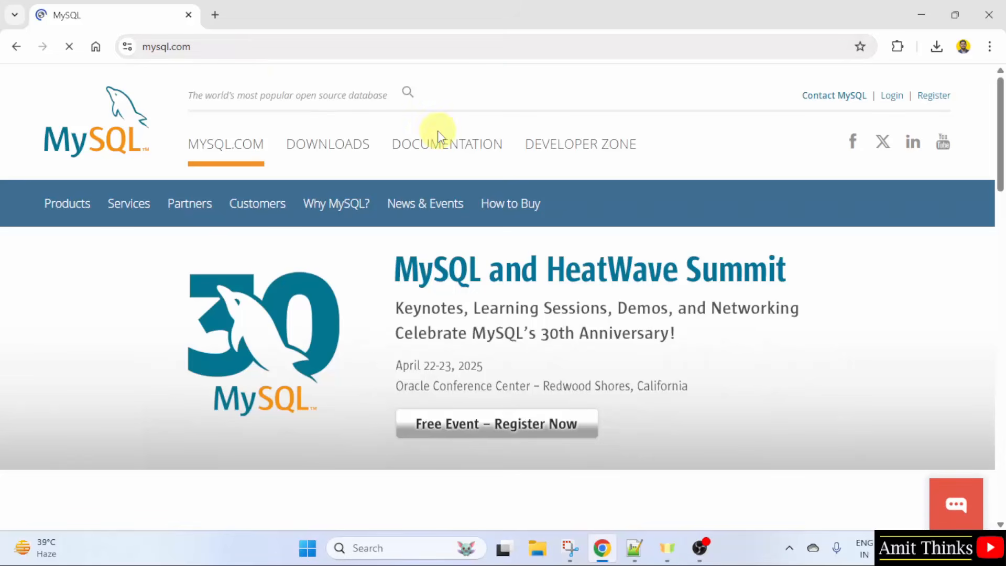
Step: Navigate Downloads > MySQL Community (GPL) Downloads > MySQL Installer for Windows
left_click(353, 152)
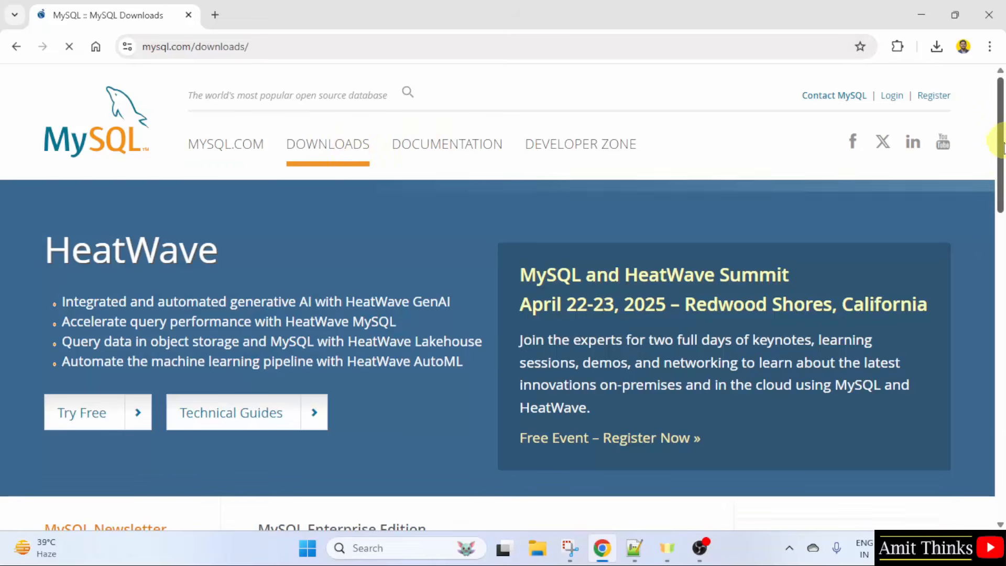
scroll(1000, 207, "down", 3)
left_click_drag(1001, 207, 1000, 294)
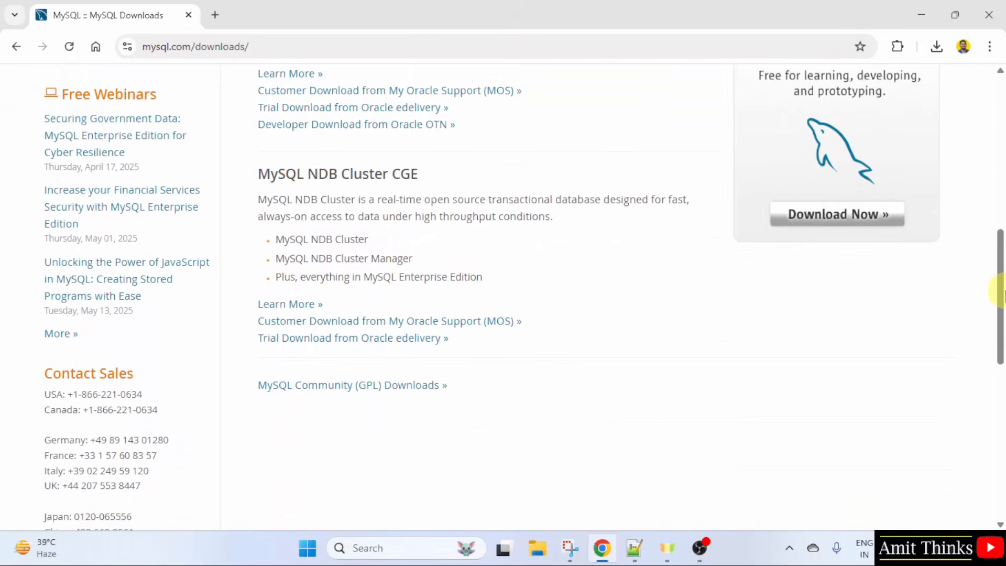
left_click(443, 395)
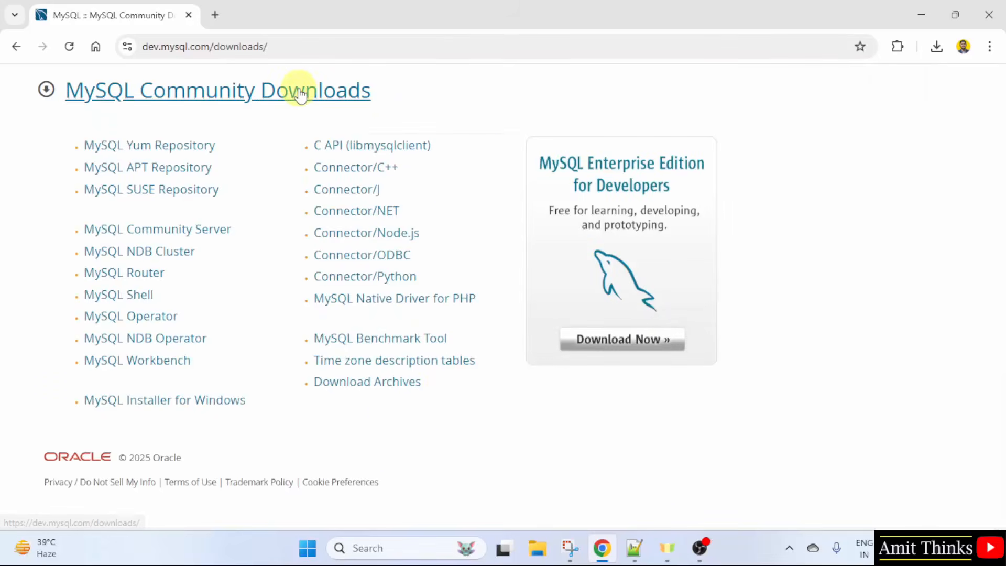
left_click(245, 407)
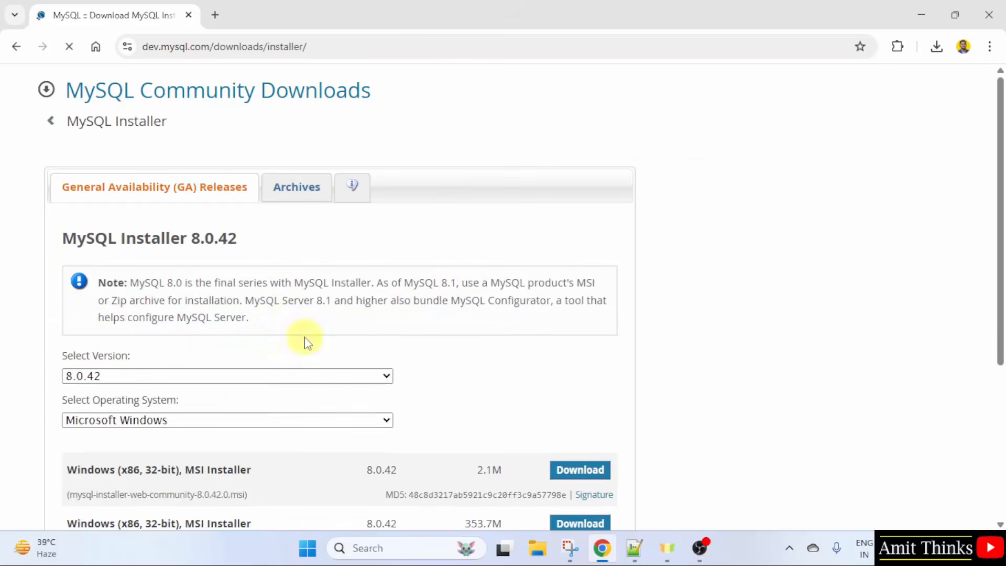
Step: Compare the 2.1M web installer and 353.7M full installer rows for 8.0.42
triple_click(243, 246)
left_click(375, 254)
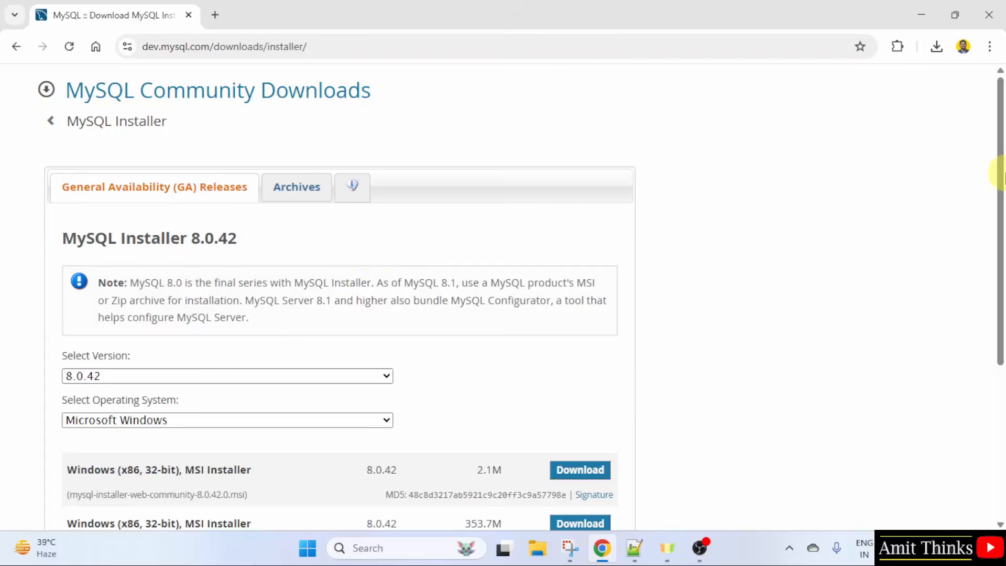
scroll(997, 251, "down", 2)
left_click_drag(1001, 211, 1002, 236)
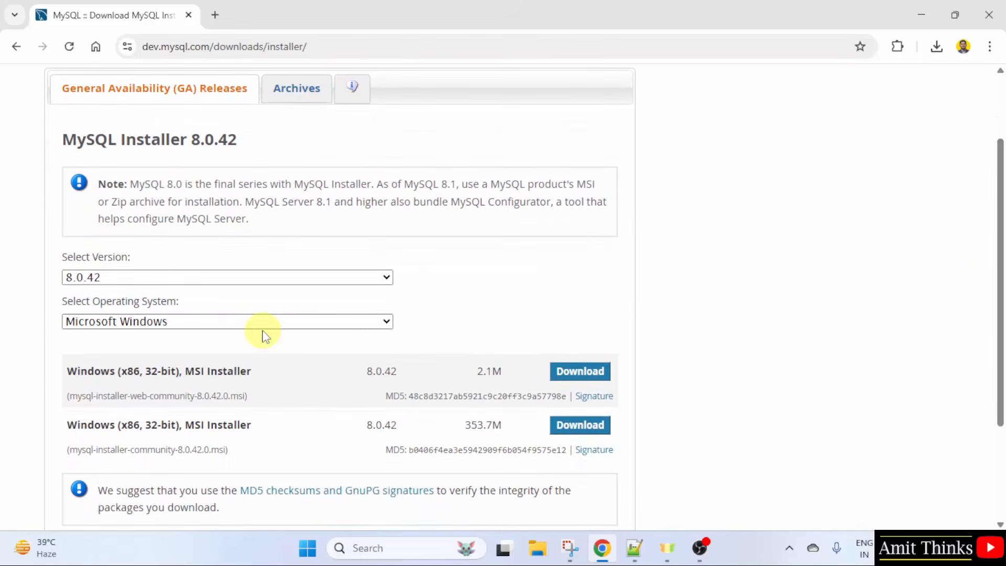
double_click(488, 371)
double_click(471, 424)
left_click(709, 422)
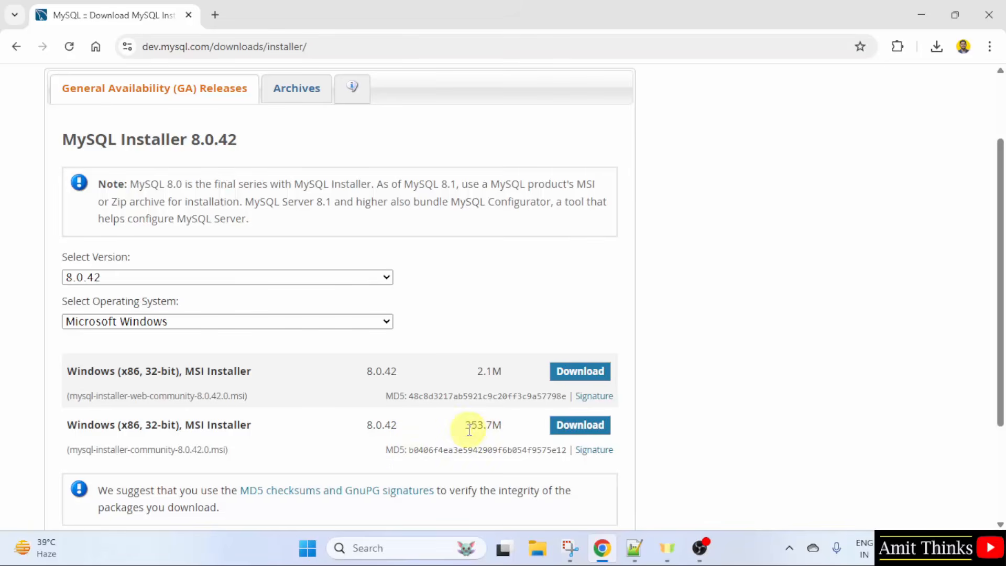
Step: Download the 353.7M full MSI installer from the second row
left_click_drag(468, 427, 530, 427)
left_click(530, 427)
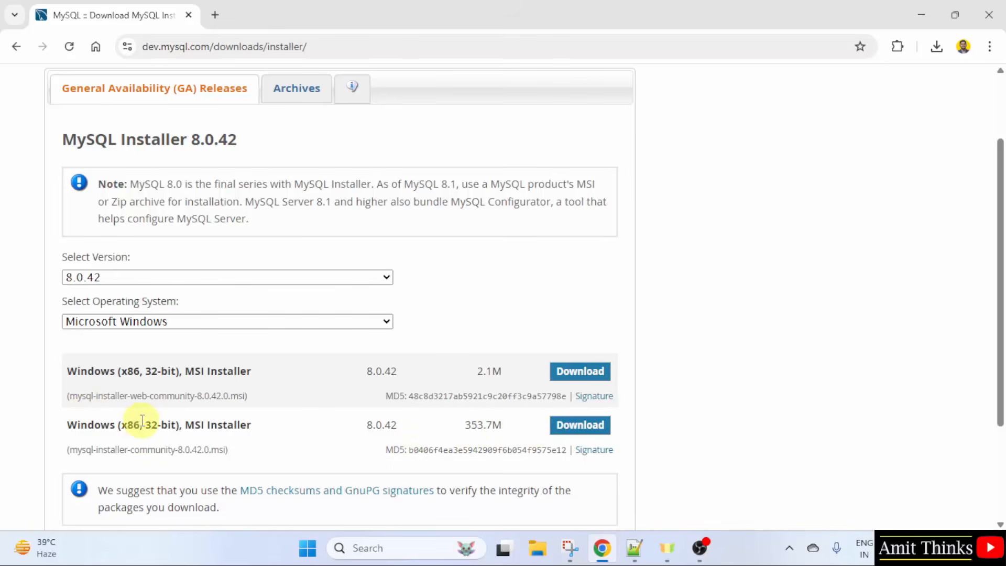
left_click_drag(123, 422, 182, 425)
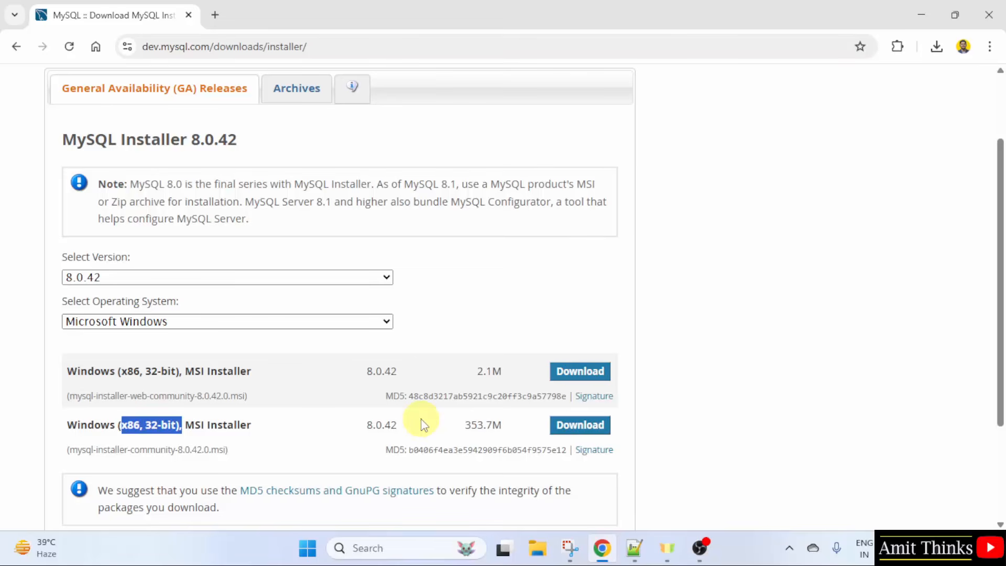
left_click(424, 424)
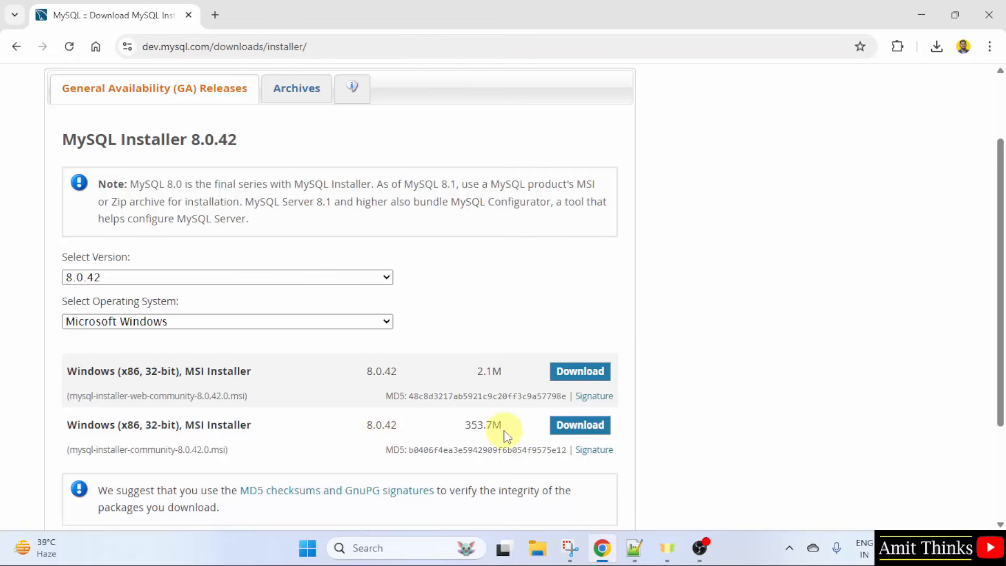
left_click(597, 429)
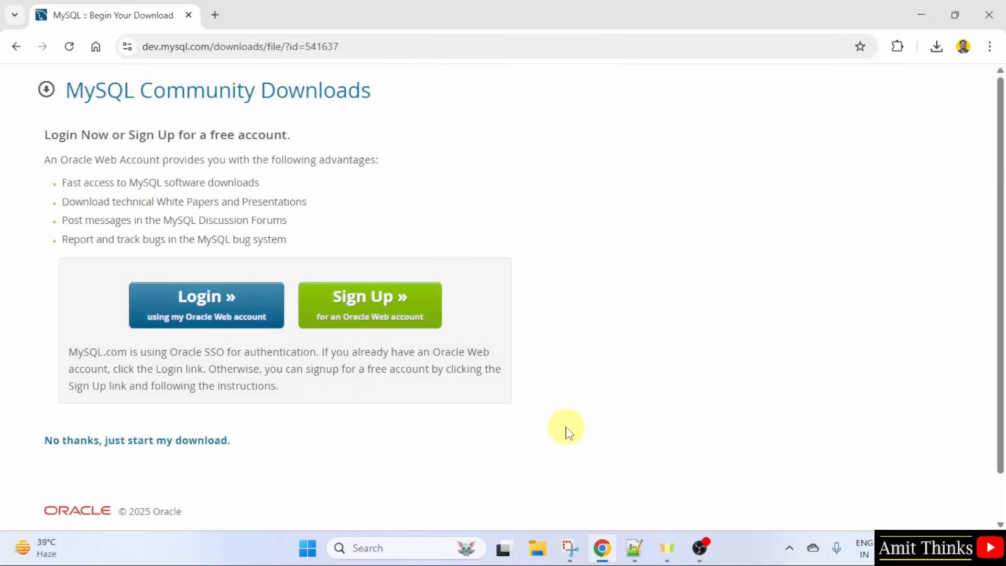
Step: Download mysql-installer-community-8.0.42.0.msi without logging in, open it, and minimize Chrome
left_click(214, 445)
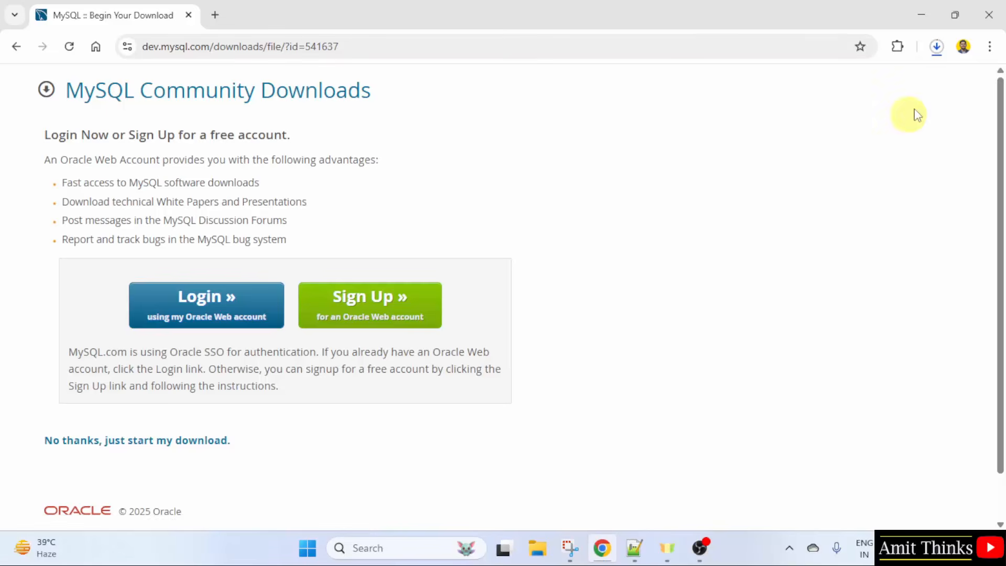
left_click(937, 46)
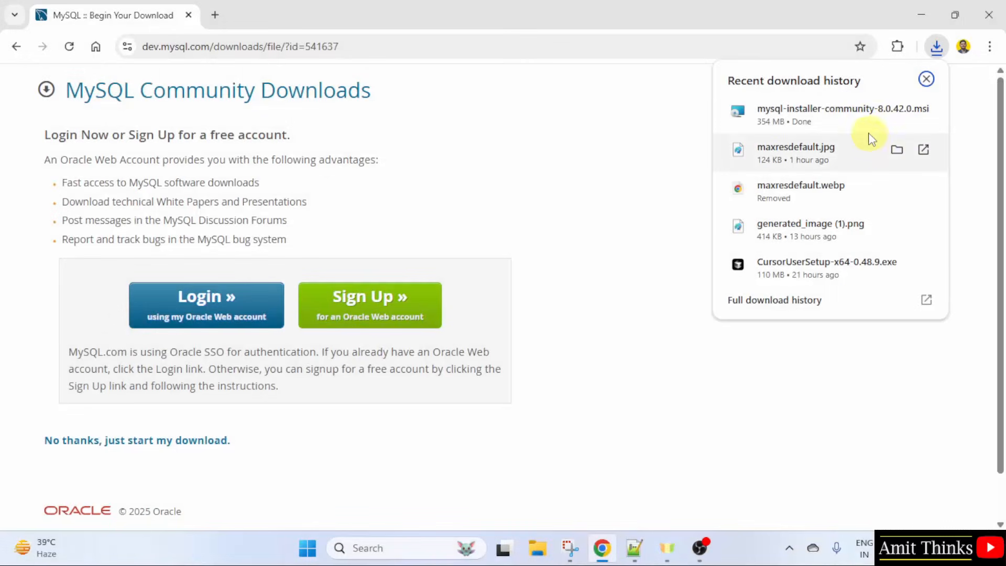
right_click(866, 130)
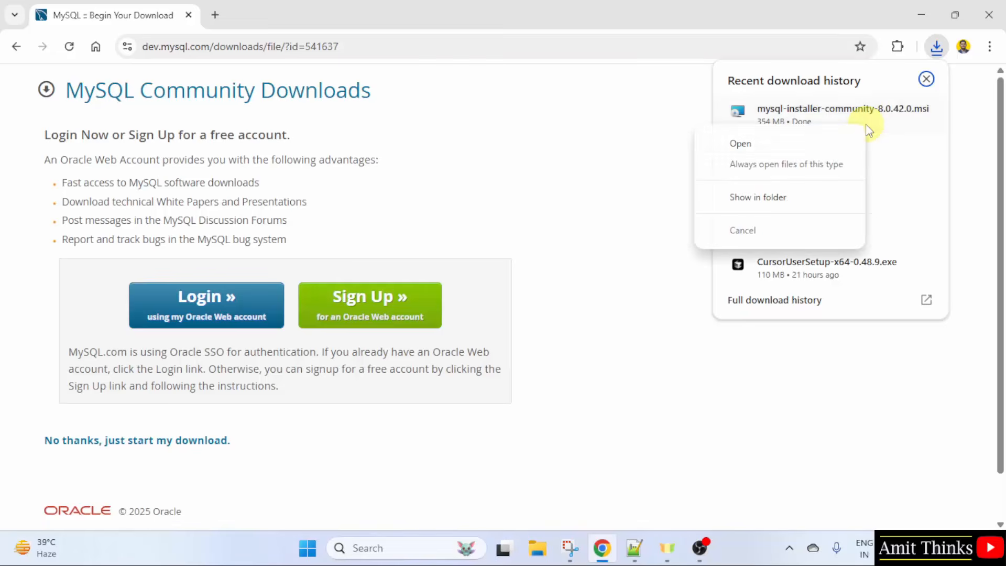
left_click(850, 150)
left_click(921, 14)
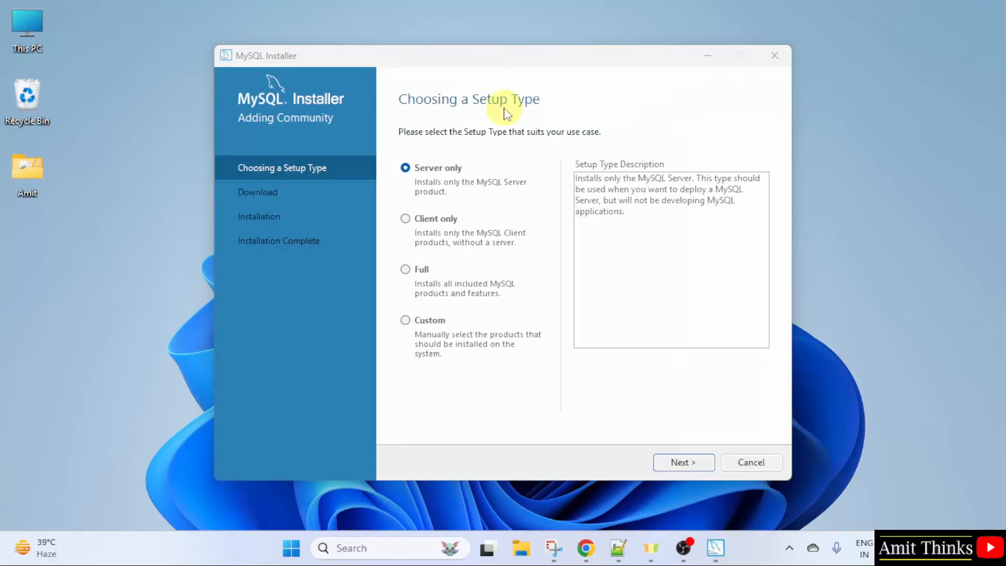
Step: Choose the Custom setup type and add MySQL Server 8.0.42 - X64 to the install list
left_click(406, 321)
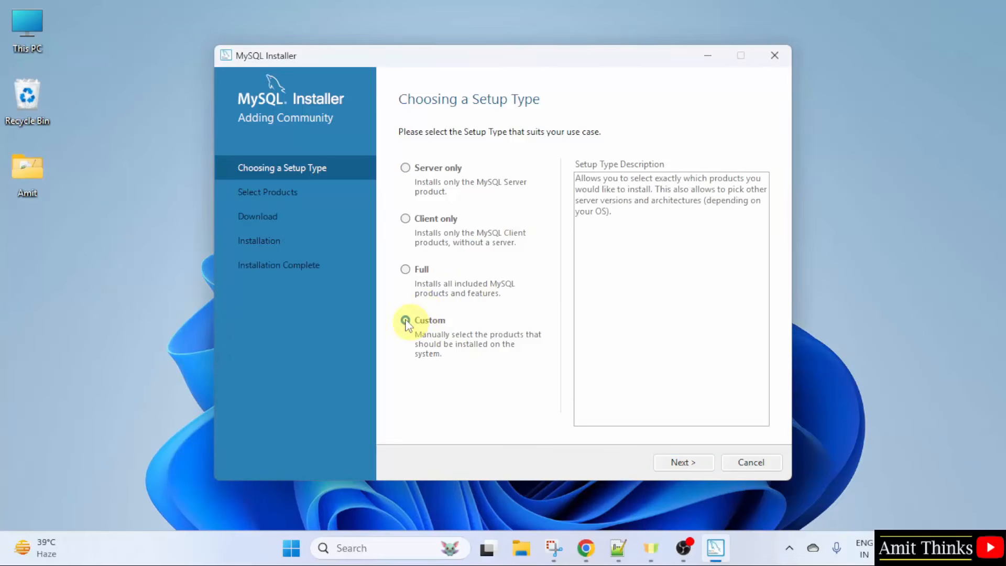
left_click(674, 463)
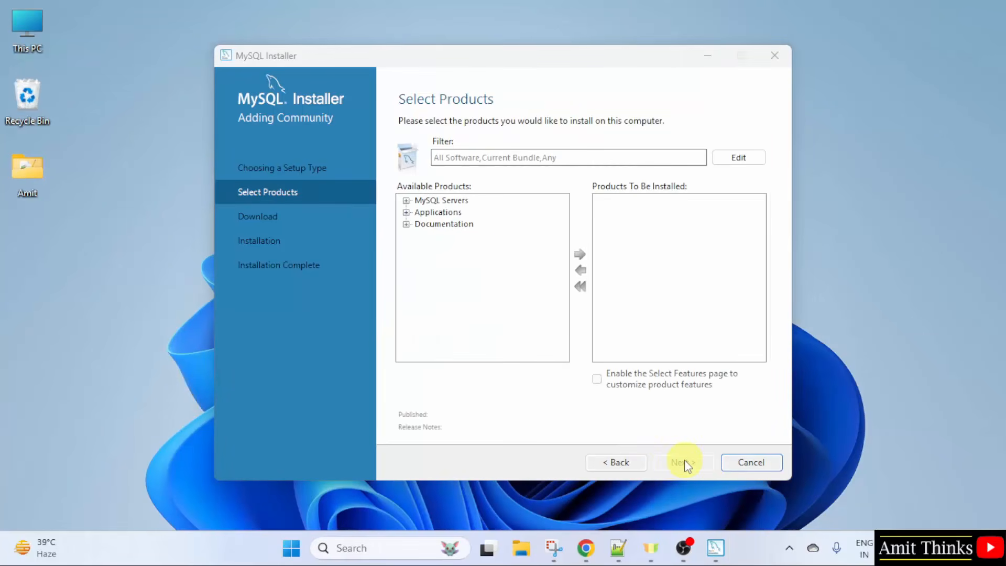
left_click(406, 201)
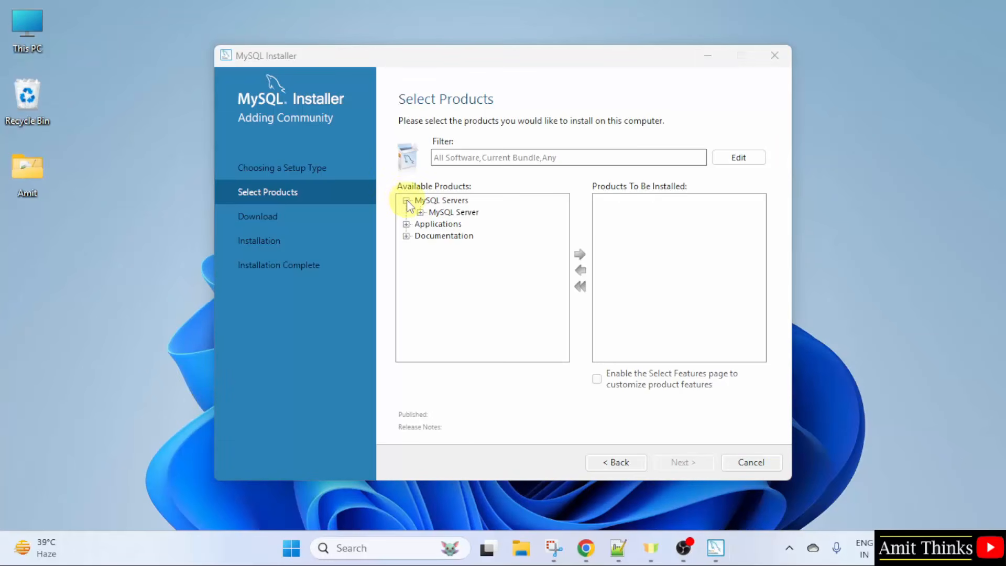
left_click(420, 212)
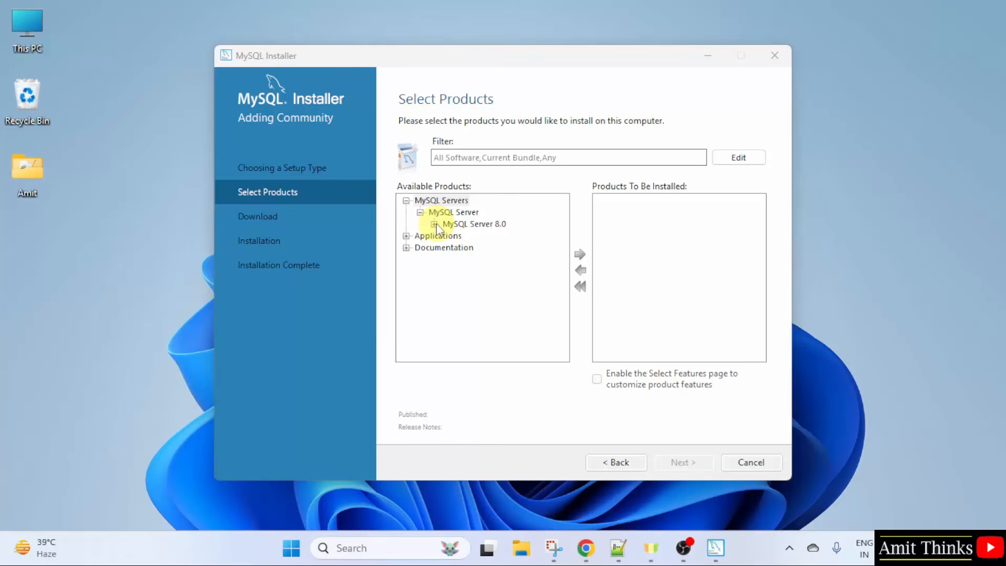
left_click(435, 224)
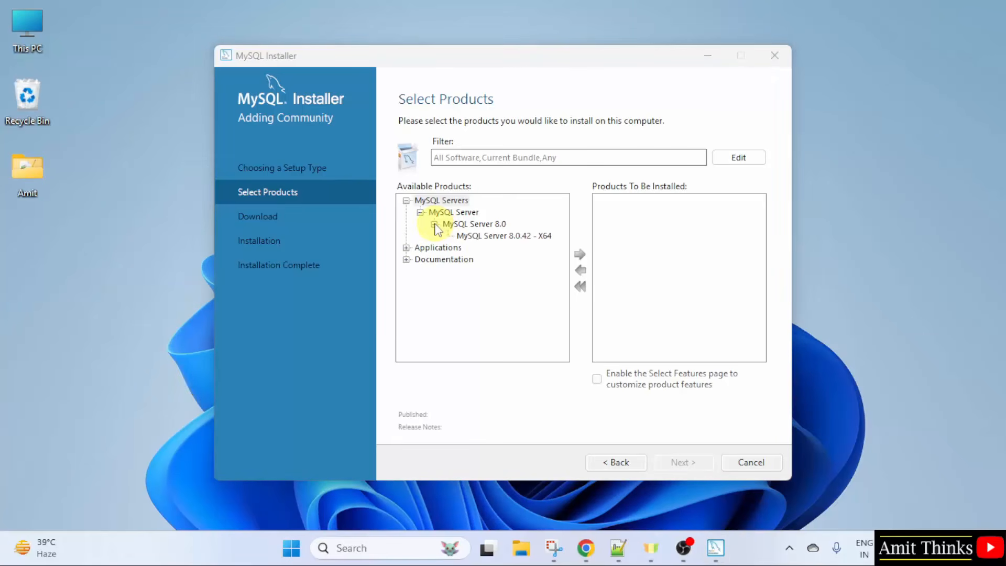
left_click(533, 239)
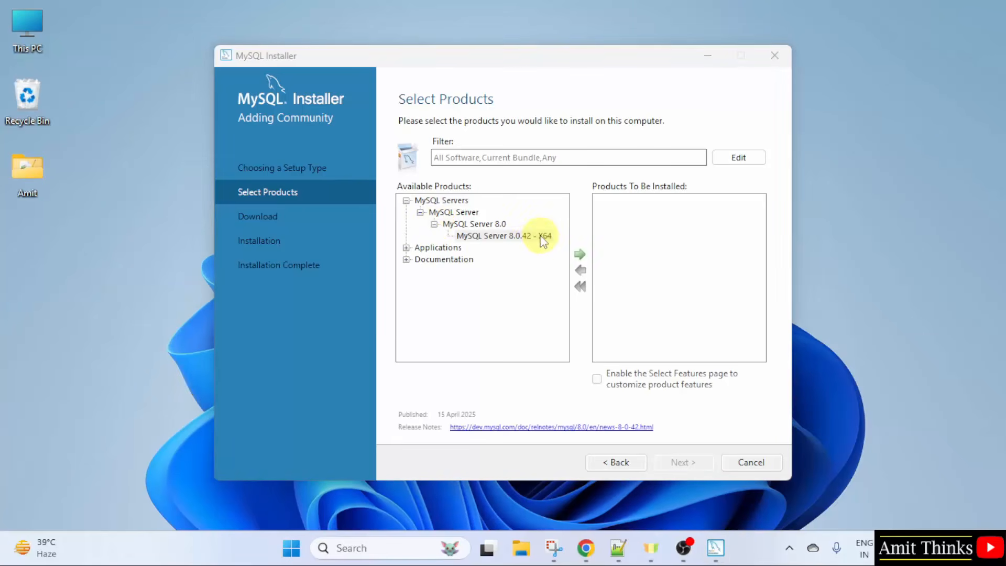
left_click(582, 258)
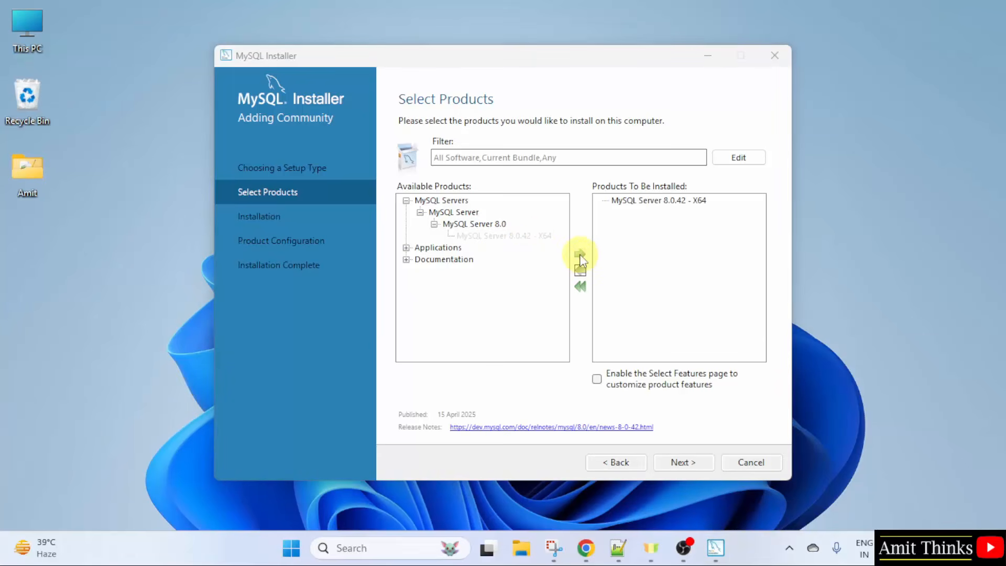
Step: Add MySQL Workbench 8.0.42 from Applications to the products to install
left_click(406, 248)
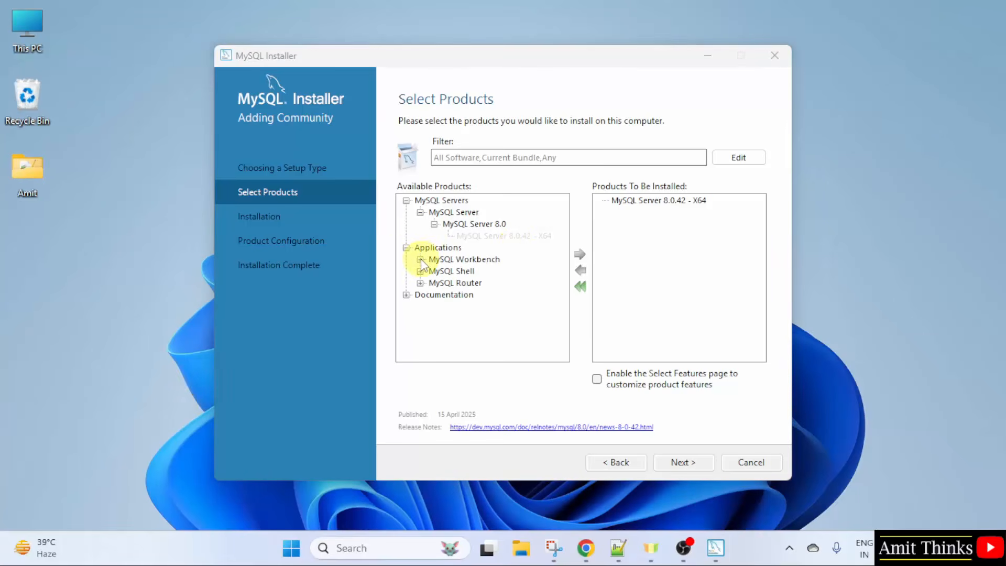
left_click(421, 259)
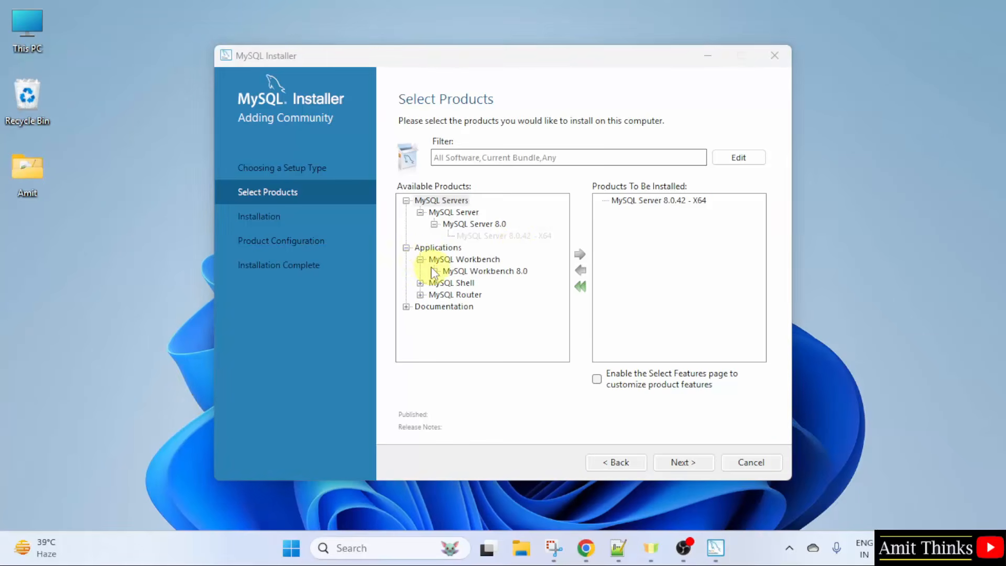
left_click(435, 271)
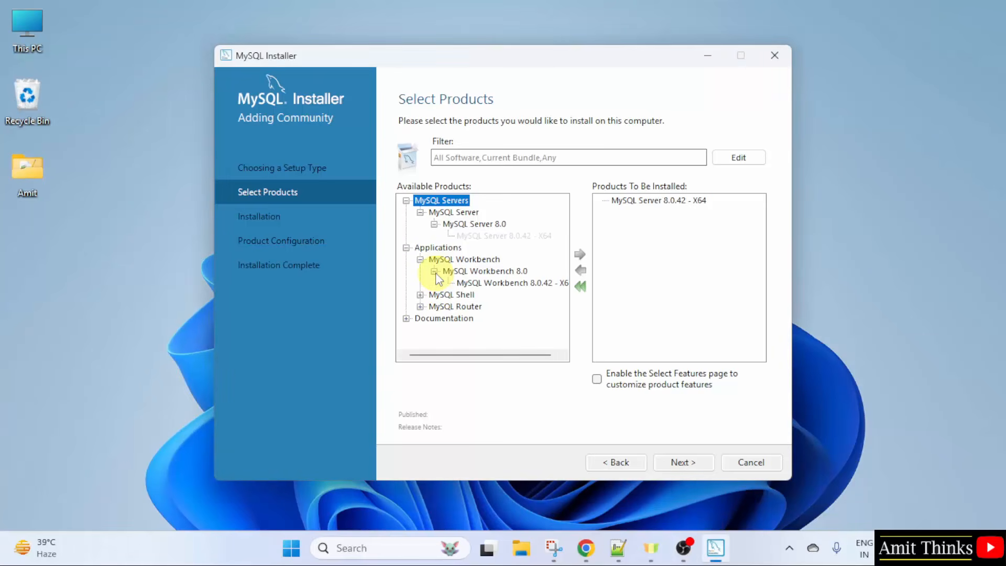
left_click(513, 283)
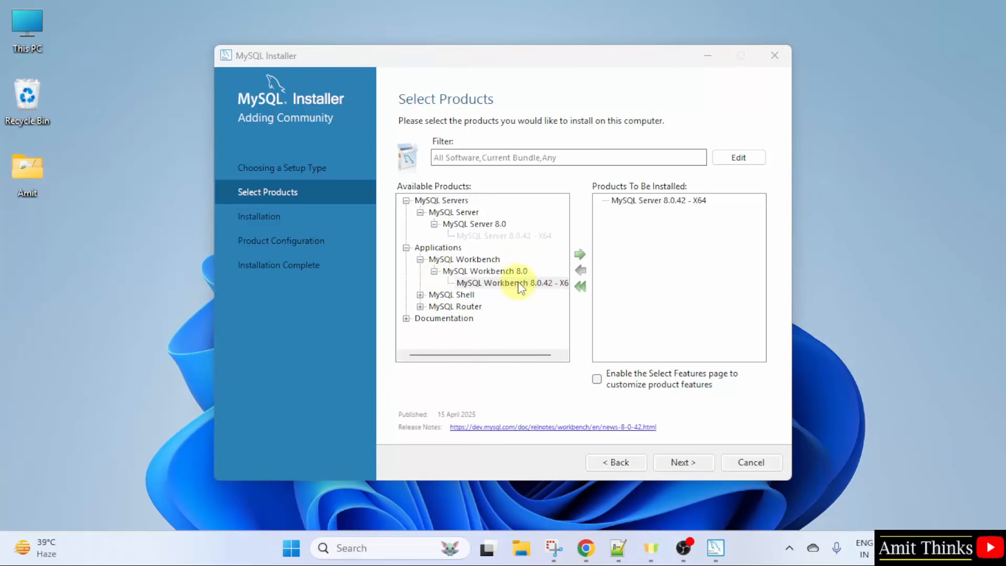
left_click(580, 255)
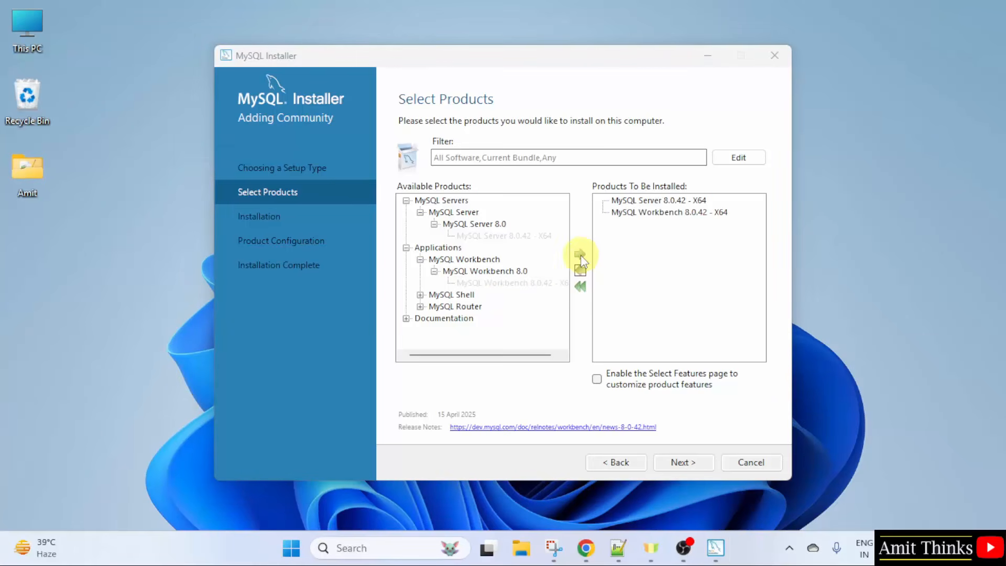
Step: Add MySQL Shell 8.0.42 - X64 to the products to install
left_click(420, 295)
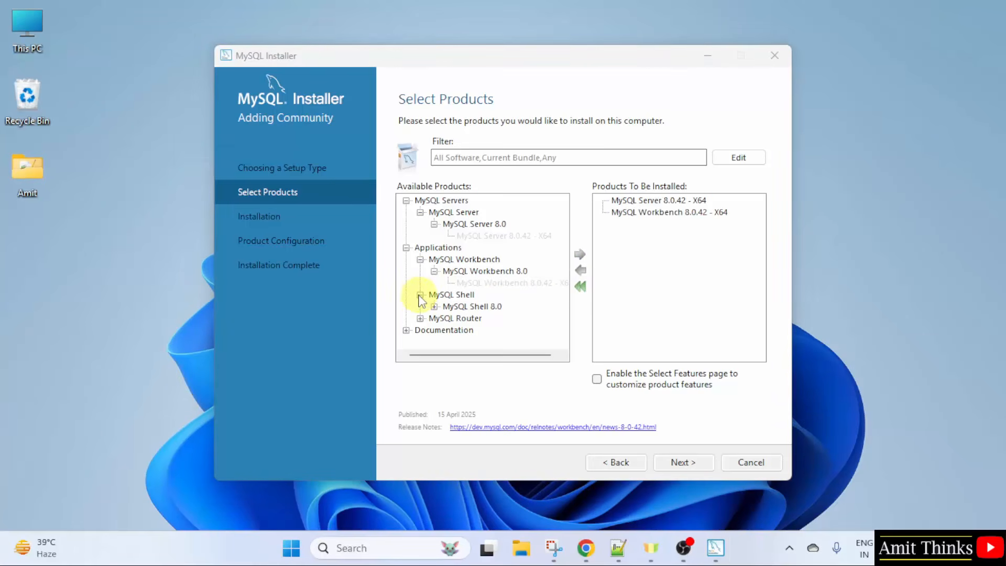
left_click(434, 307)
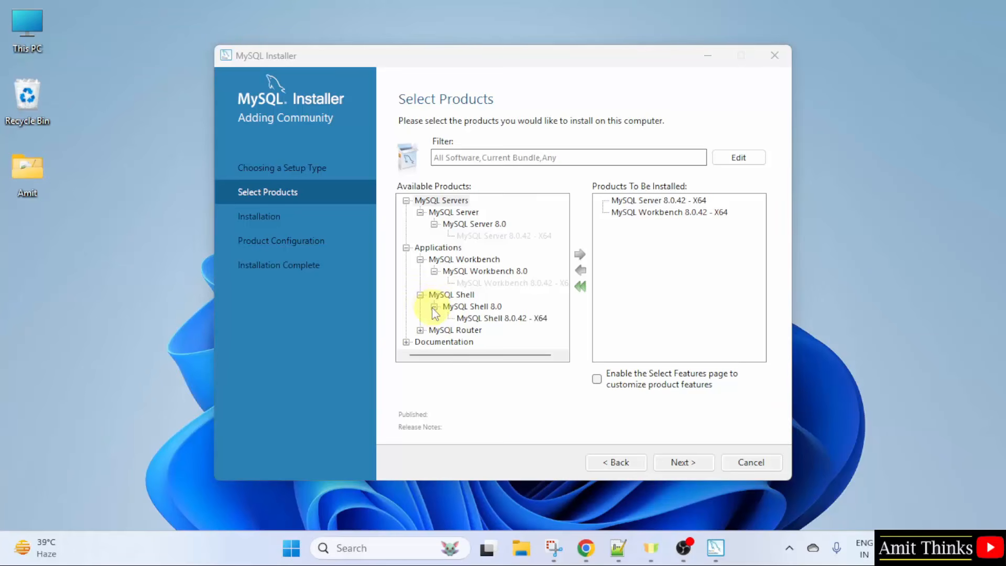
left_click(460, 319)
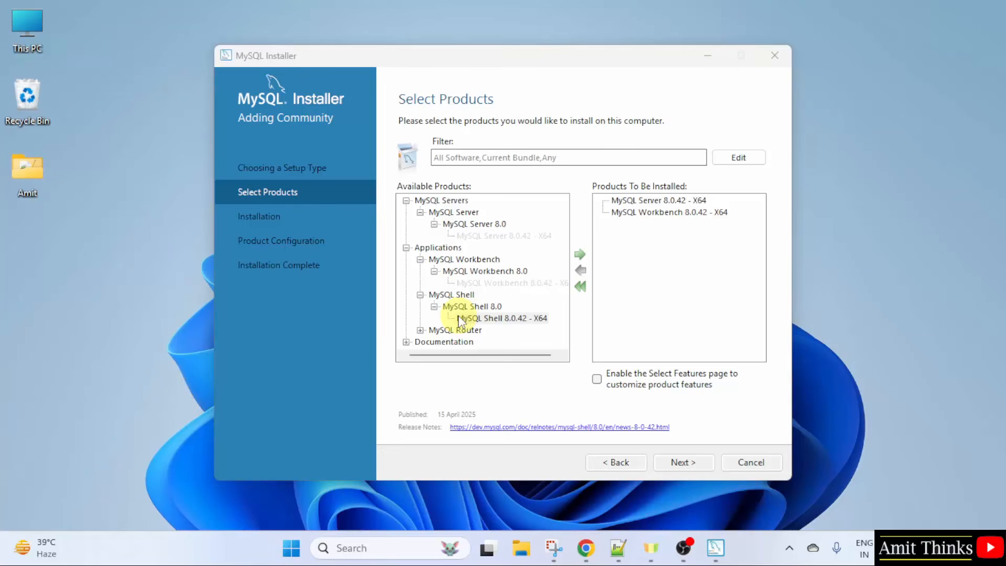
left_click(579, 256)
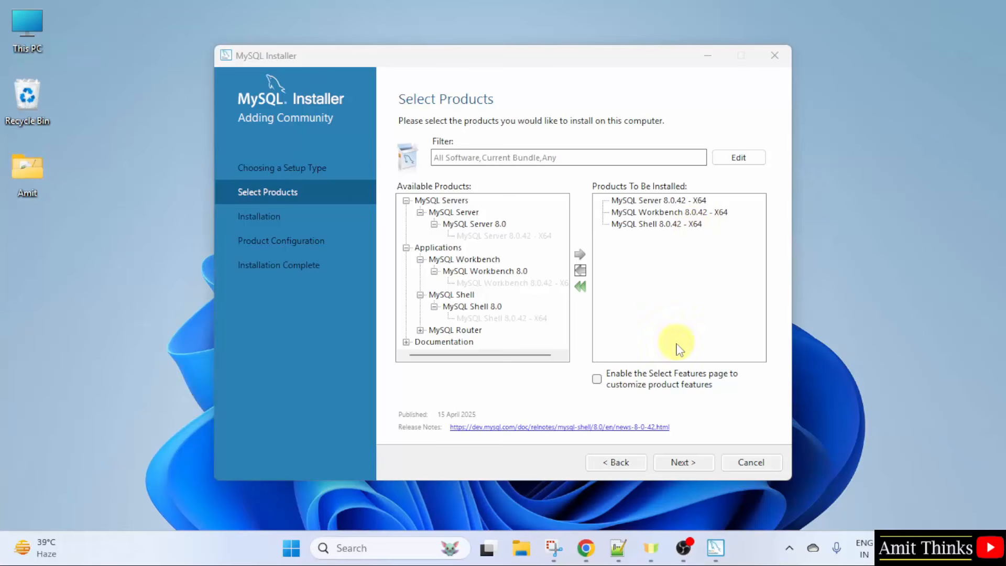
Step: Execute installation of Server, Workbench and Shell 8.0.42 and continue once all complete
left_click(693, 465)
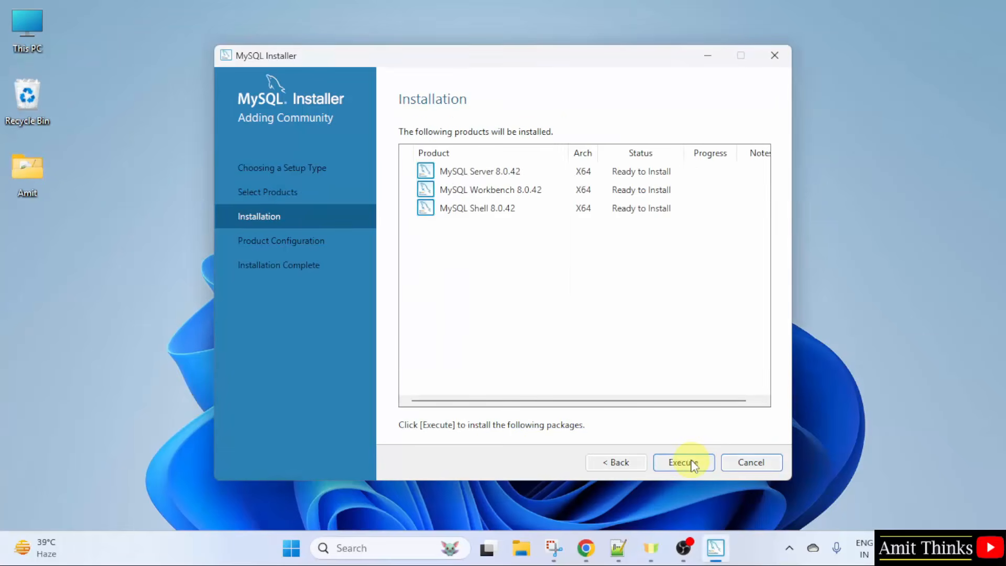
left_click(693, 464)
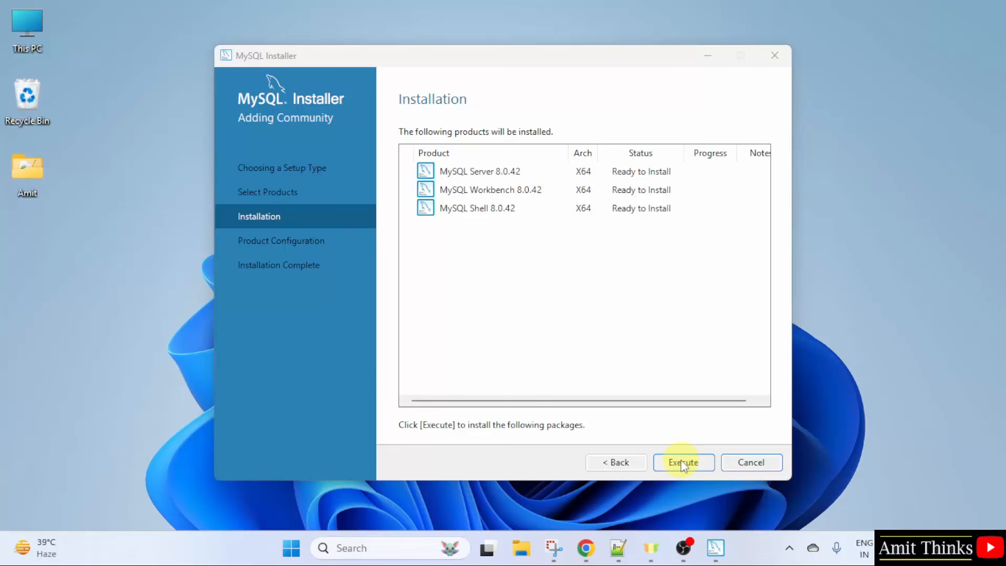
left_click(682, 463)
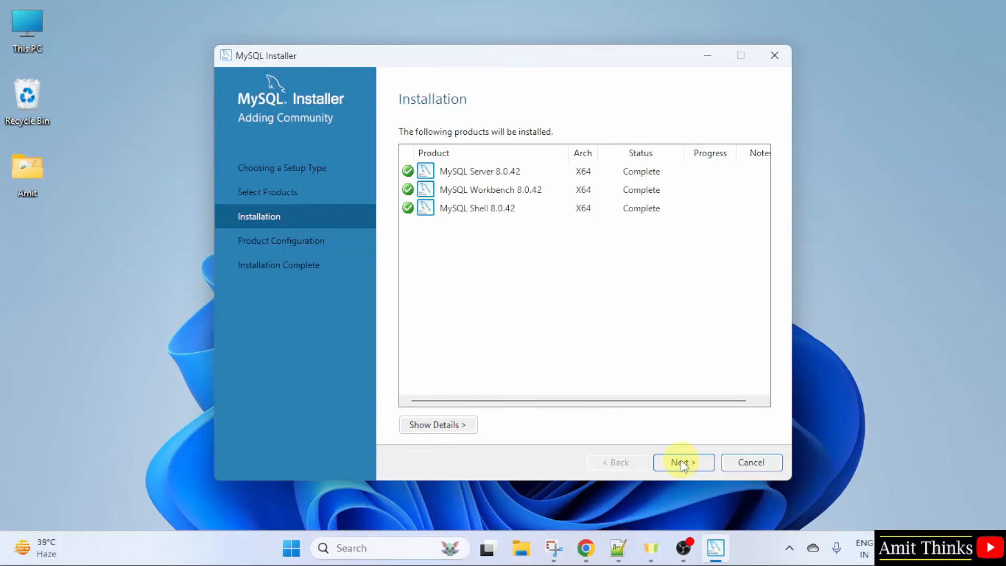
left_click(680, 460)
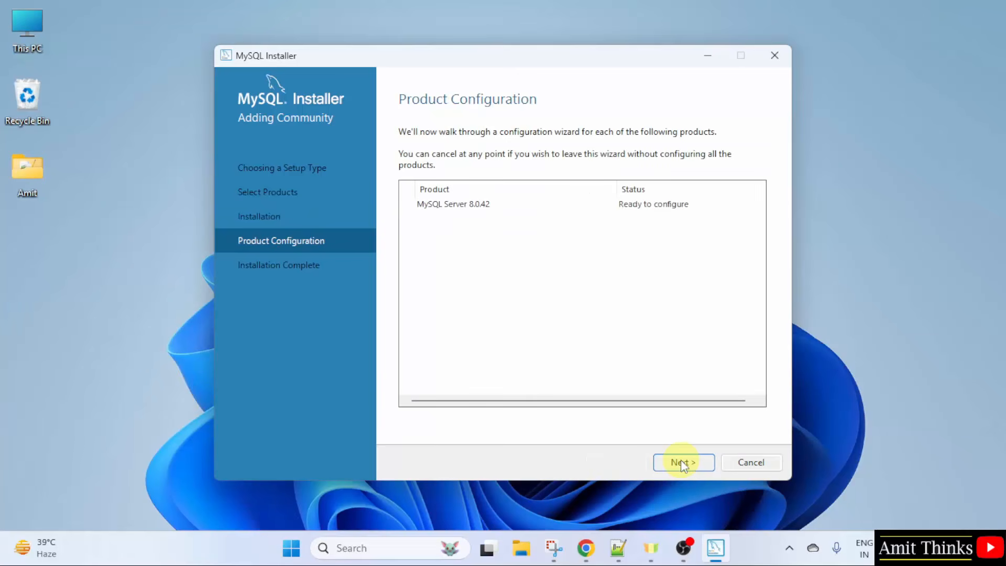
Step: Accept Development Computer, port 3306 and strong password authentication defaults
left_click(680, 460)
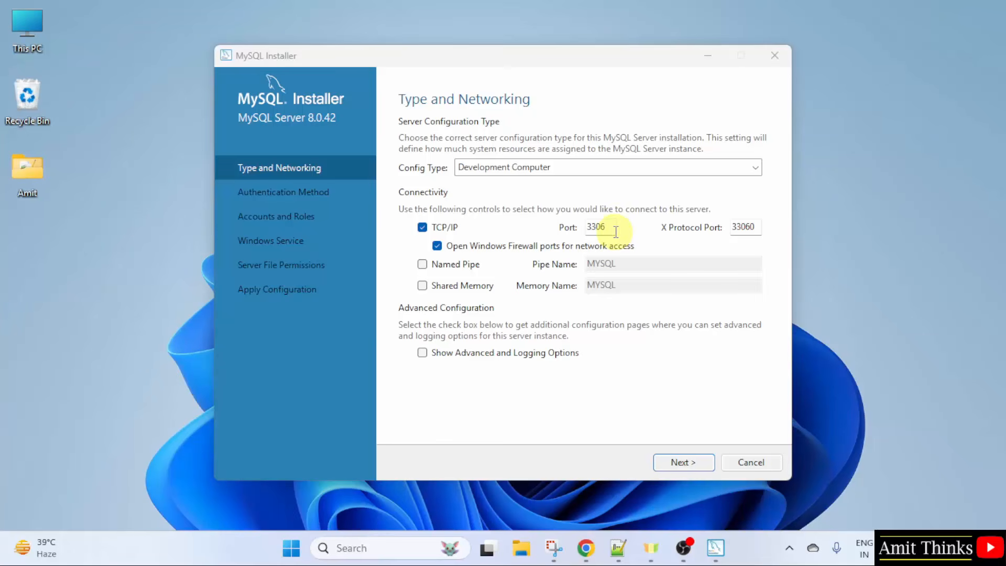
left_click(682, 464)
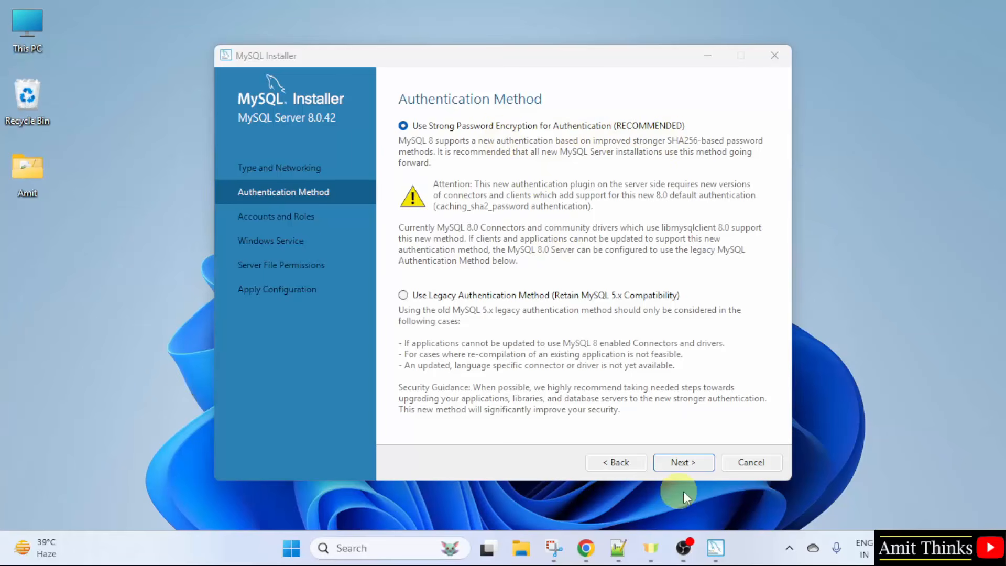
left_click(690, 463)
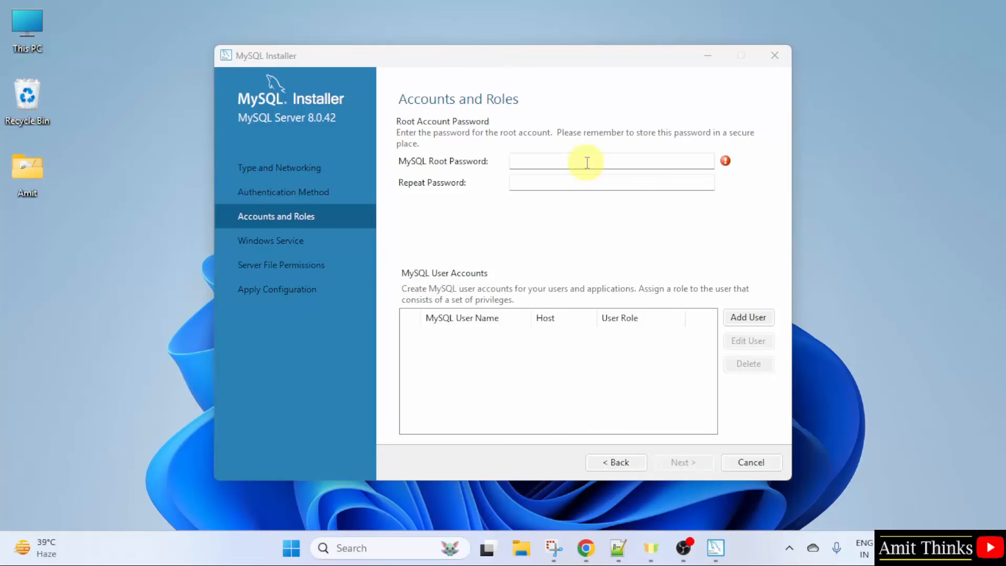
Step: Enter and repeat a strong MySQL root password, then continue to Windows Service
left_click(616, 161)
type("123456")
type("•")
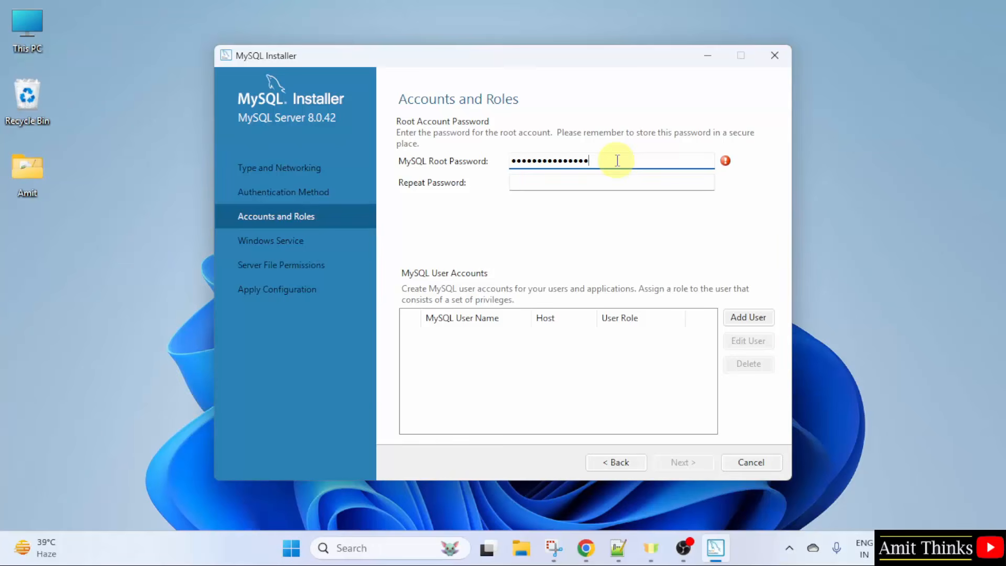
key("Tab")
type("•••••••••••••••")
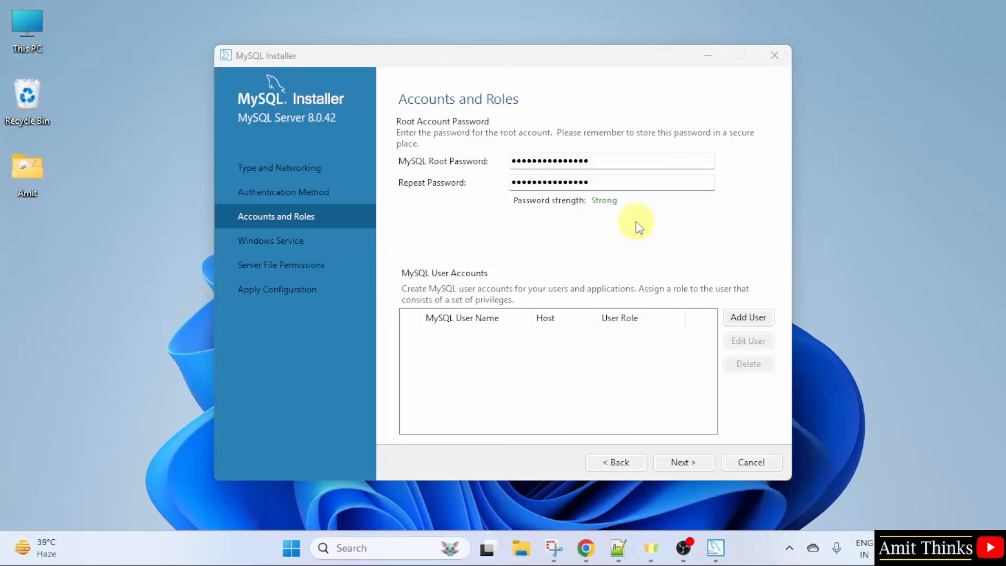
left_click(691, 462)
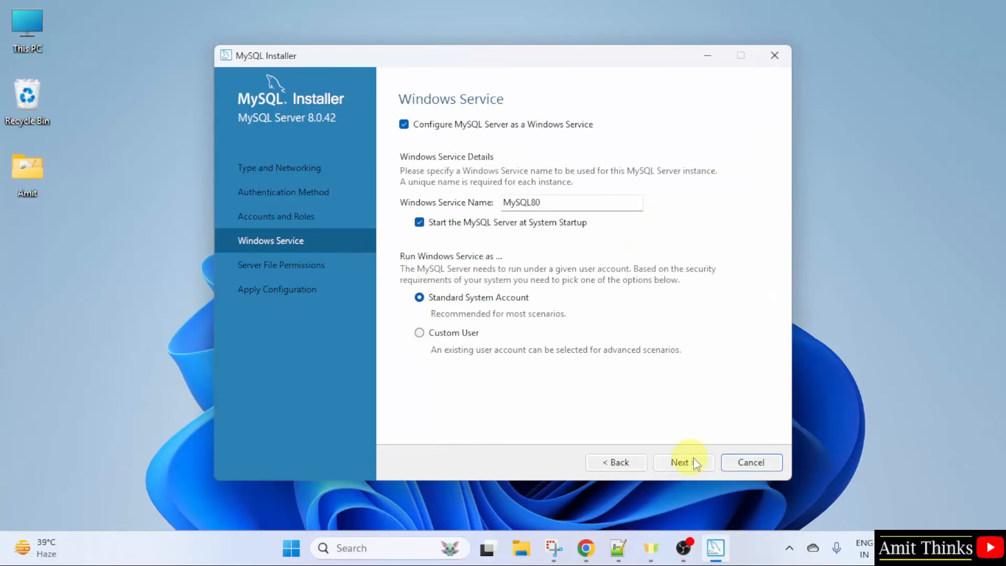
Step: Keep the MySQL80 service and default permissions, and execute the server configuration
left_click(693, 463)
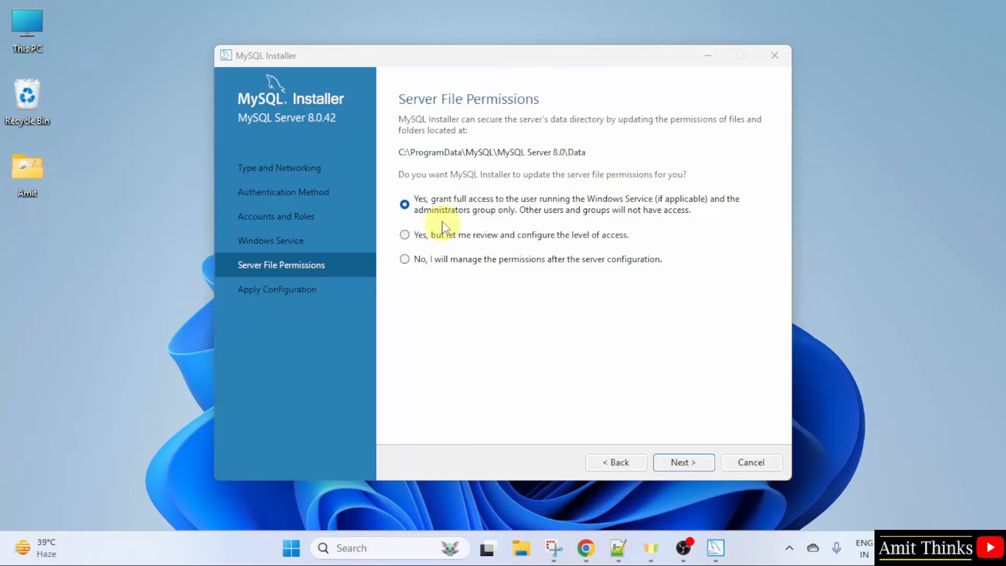
left_click(685, 469)
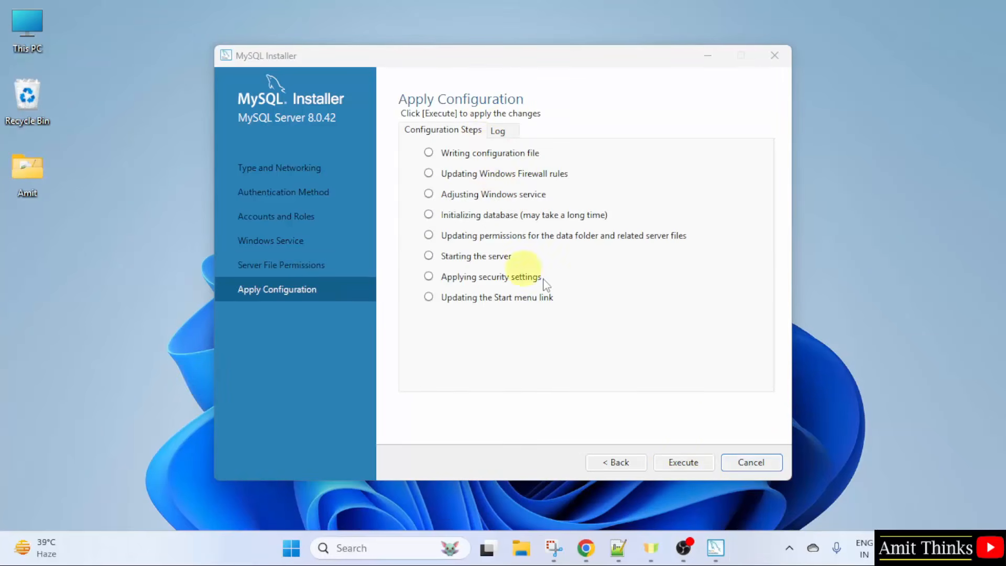
left_click(687, 462)
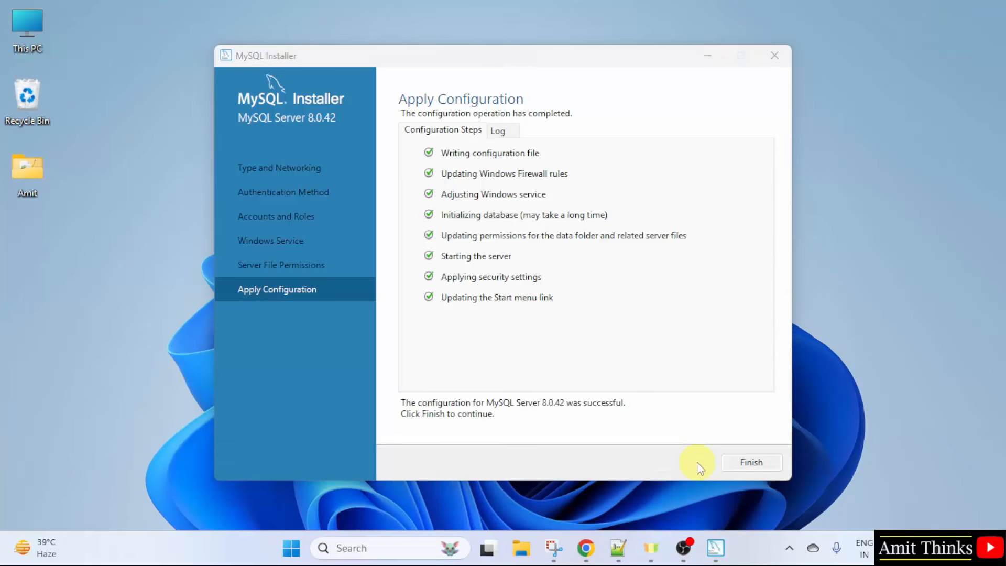
left_click(756, 463)
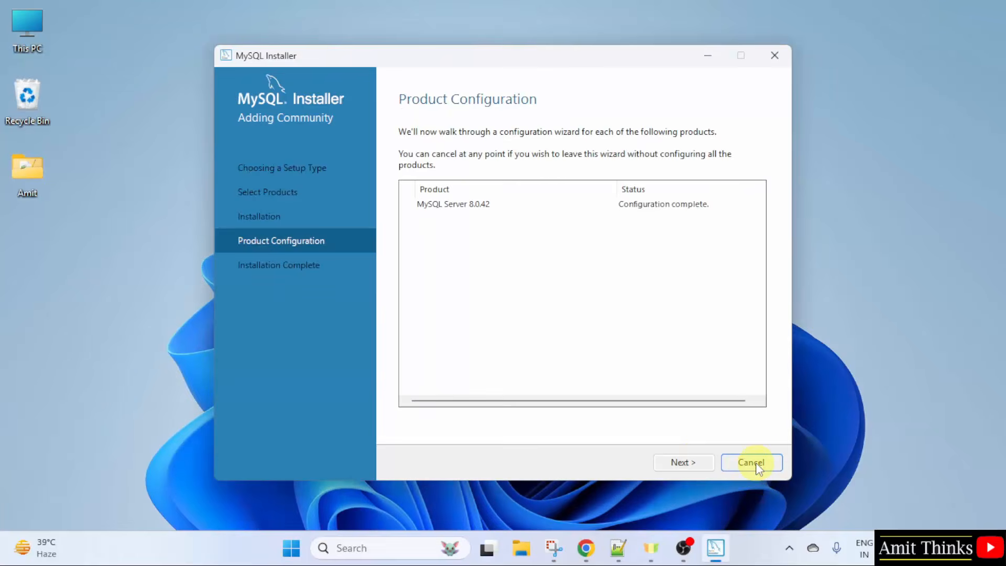
Step: Finish the installer and minimize the launched MySQL Shell window
left_click(683, 462)
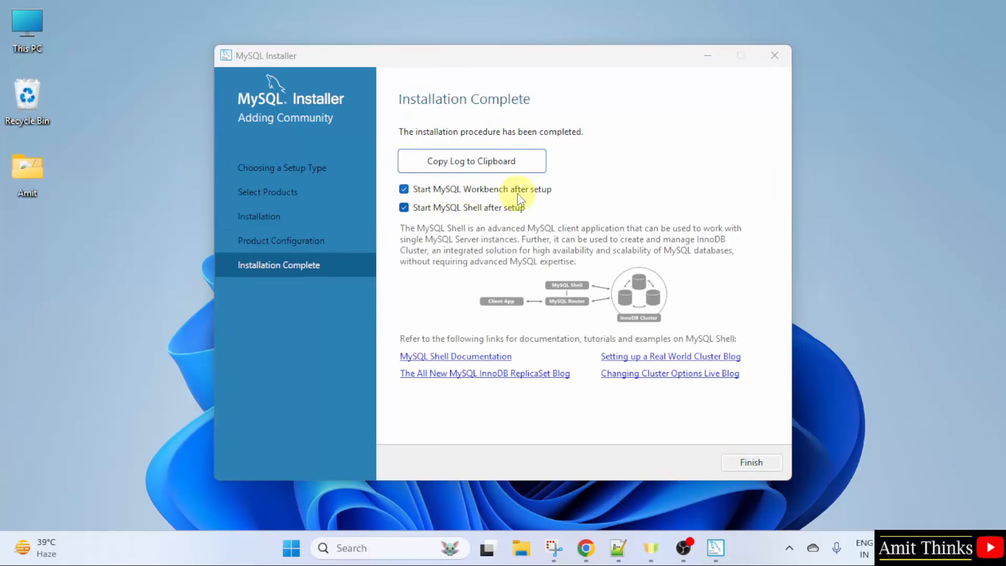
left_click(750, 463)
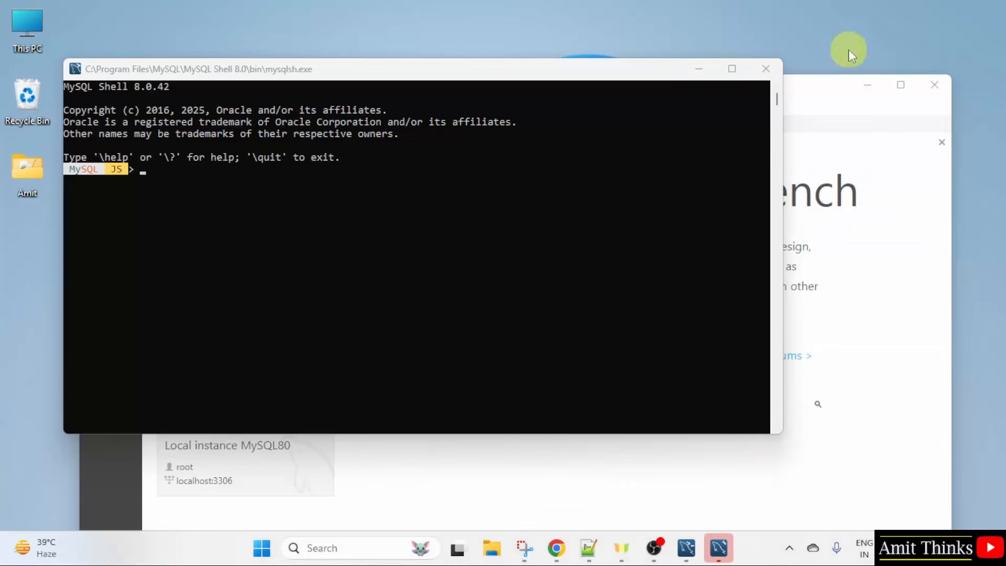
left_click(698, 68)
Step: Browse in File Explorer to C:\Program Files\MySQL\MySQL Server 8.0\bin
left_click(868, 84)
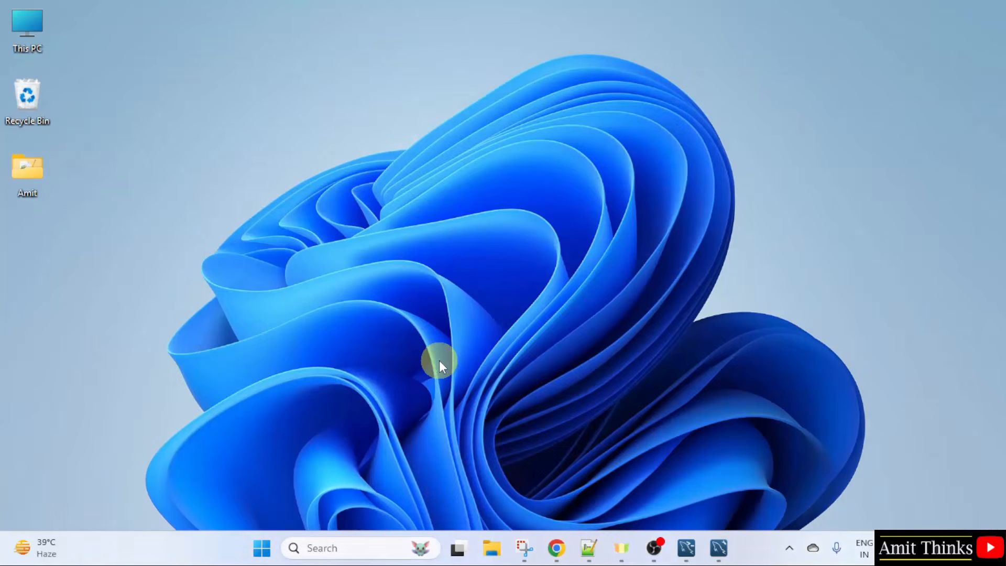
double_click(34, 46)
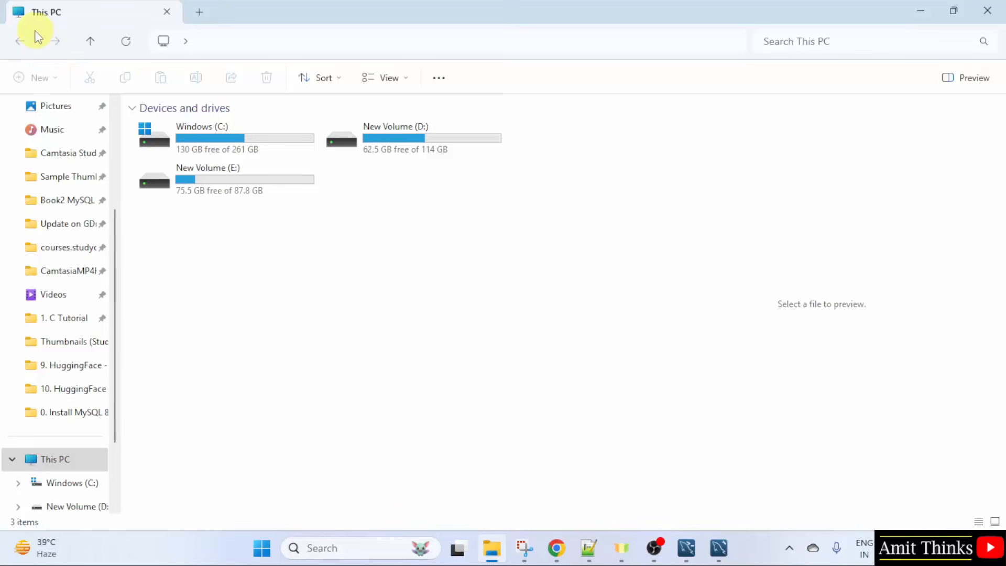
double_click(263, 134)
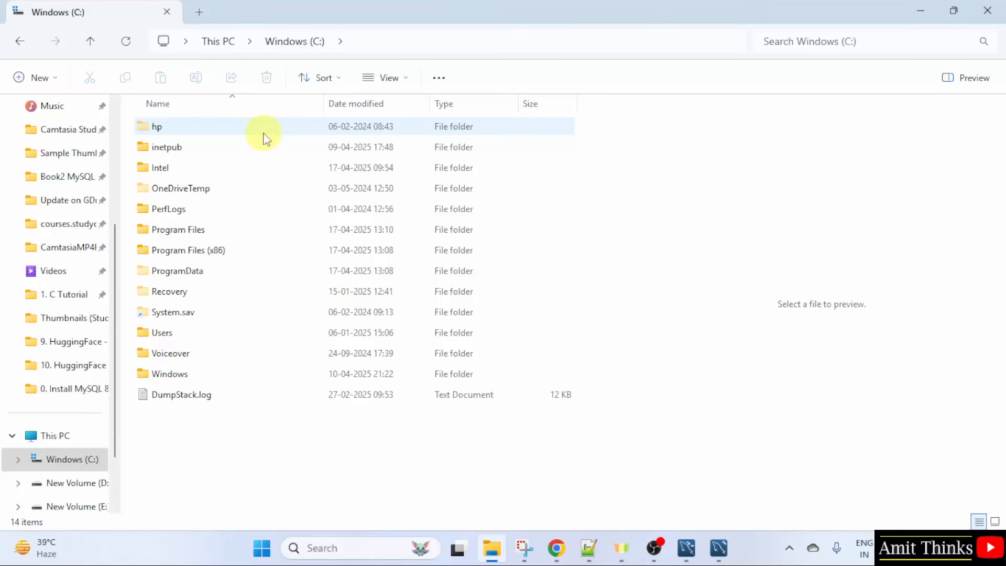
double_click(222, 229)
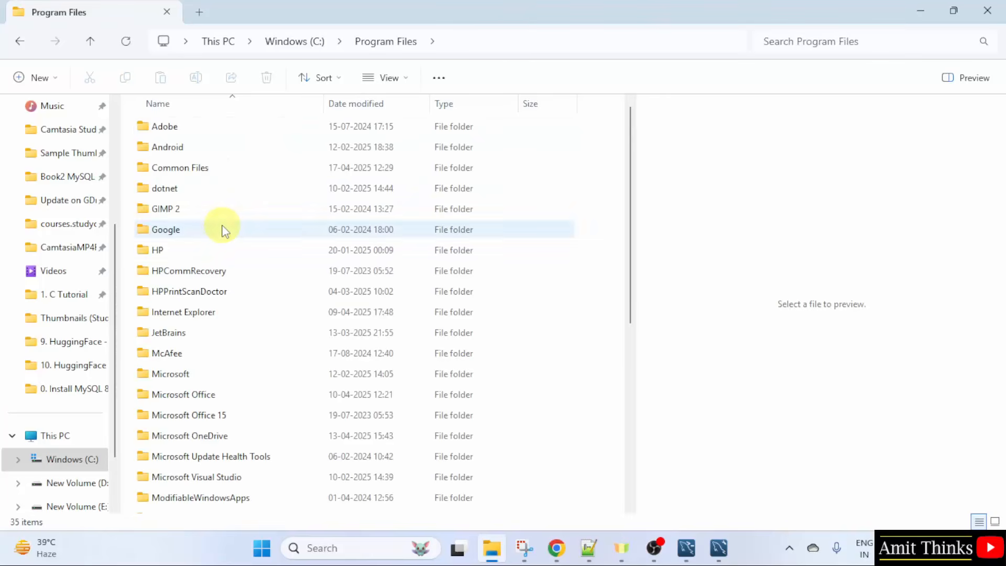
left_click_drag(636, 294, 636, 396)
double_click(267, 332)
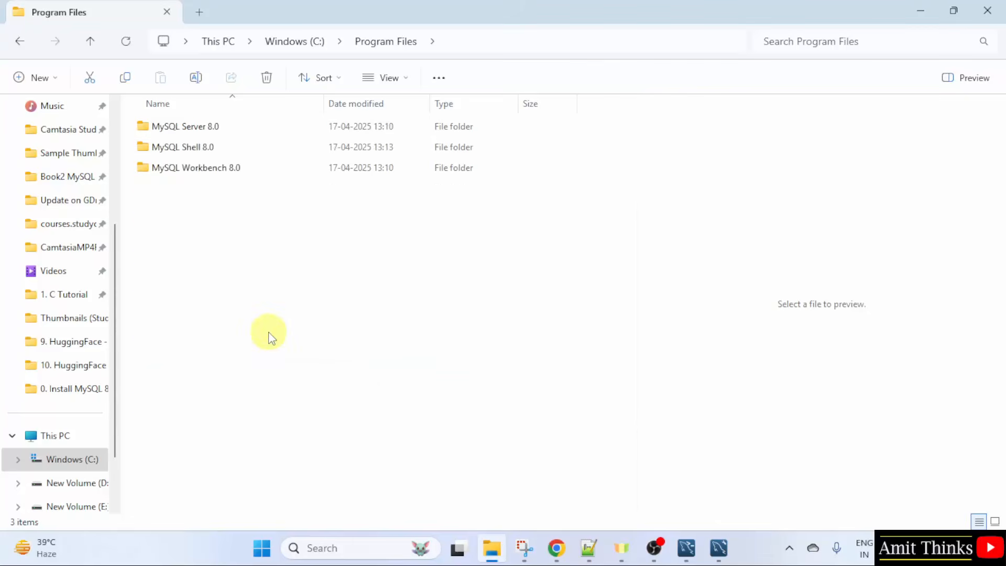
double_click(203, 127)
double_click(206, 131)
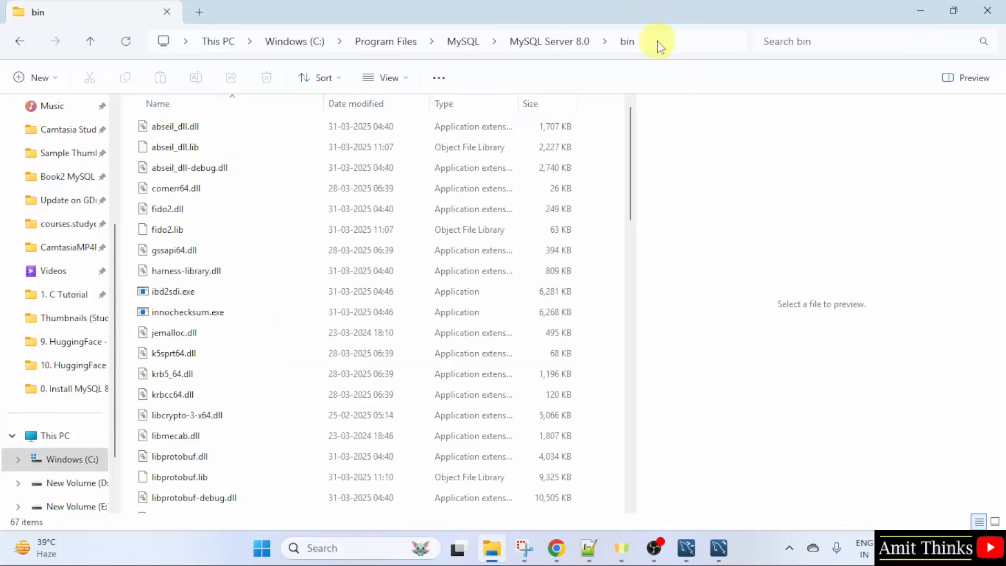
Step: Copy the bin folder's full path from the address bar, then minimize Explorer
left_click(324, 32)
right_click(323, 31)
left_click(369, 70)
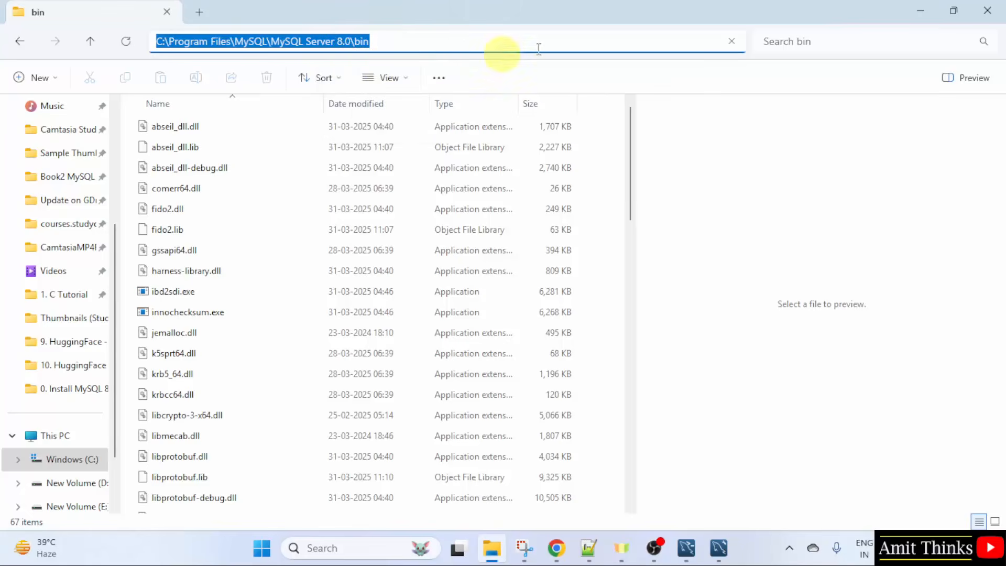
left_click(919, 8)
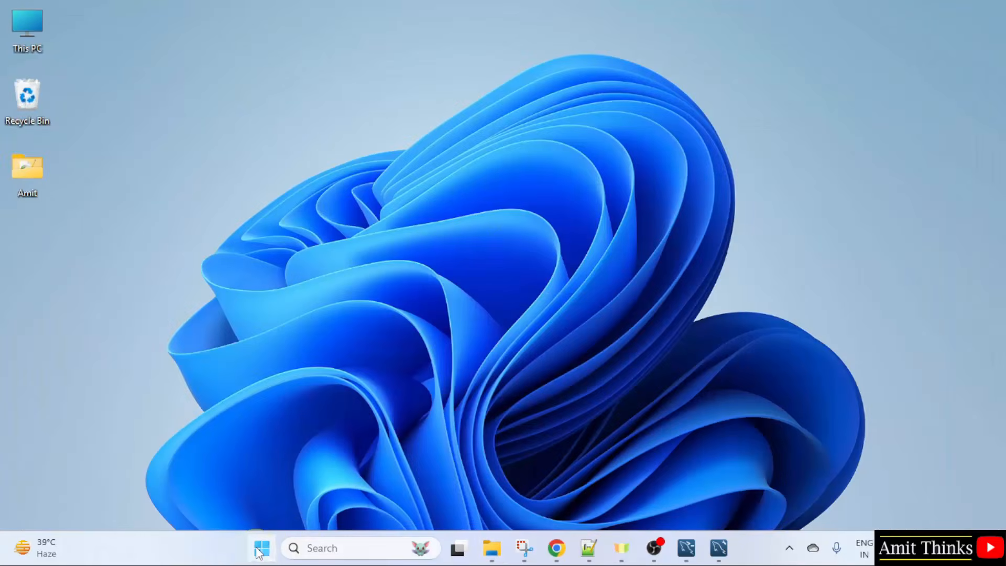
Step: Open the Environment Variables dialog from Windows search for 'environment variables'
left_click(261, 549)
type("environm")
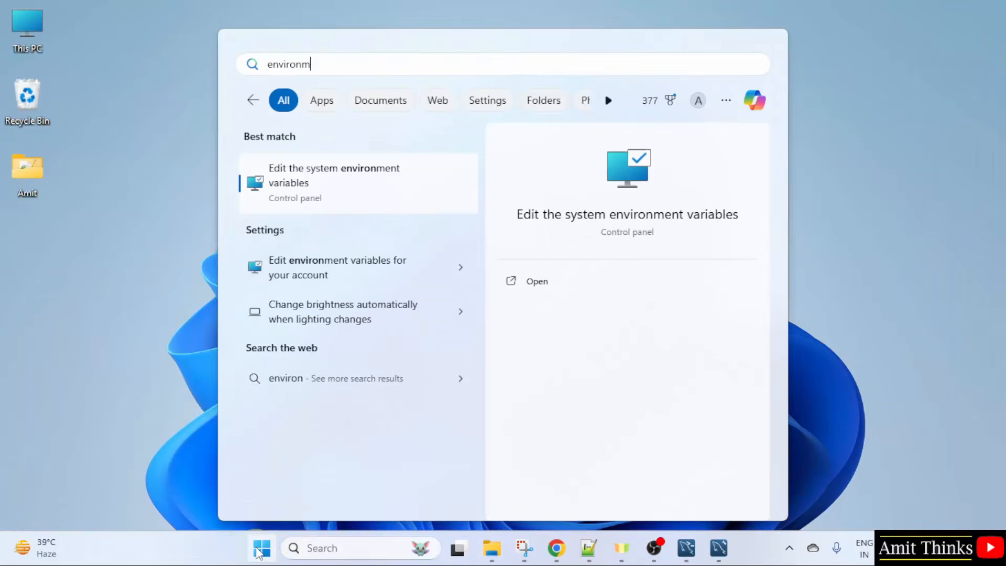
type("ent variables")
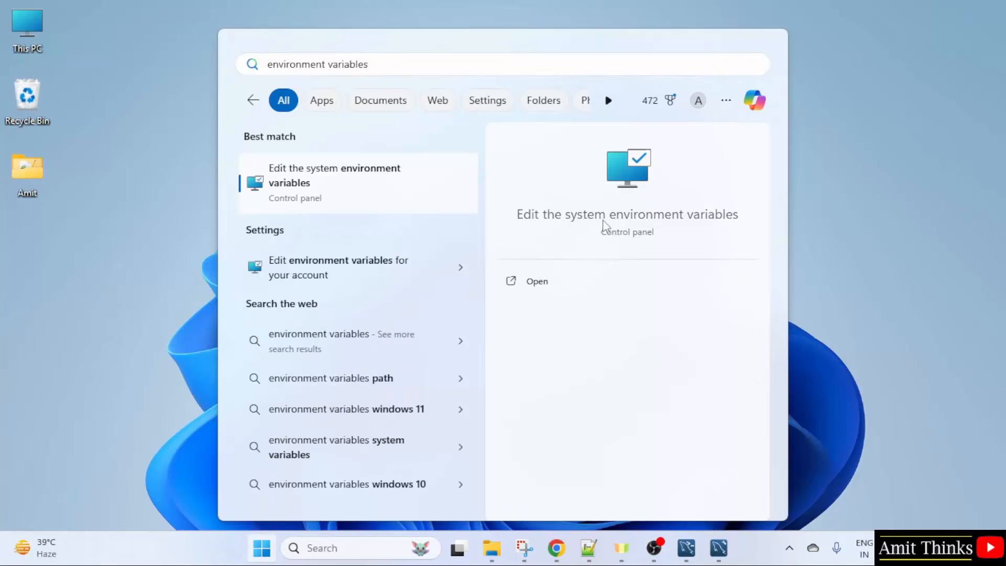
left_click(600, 283)
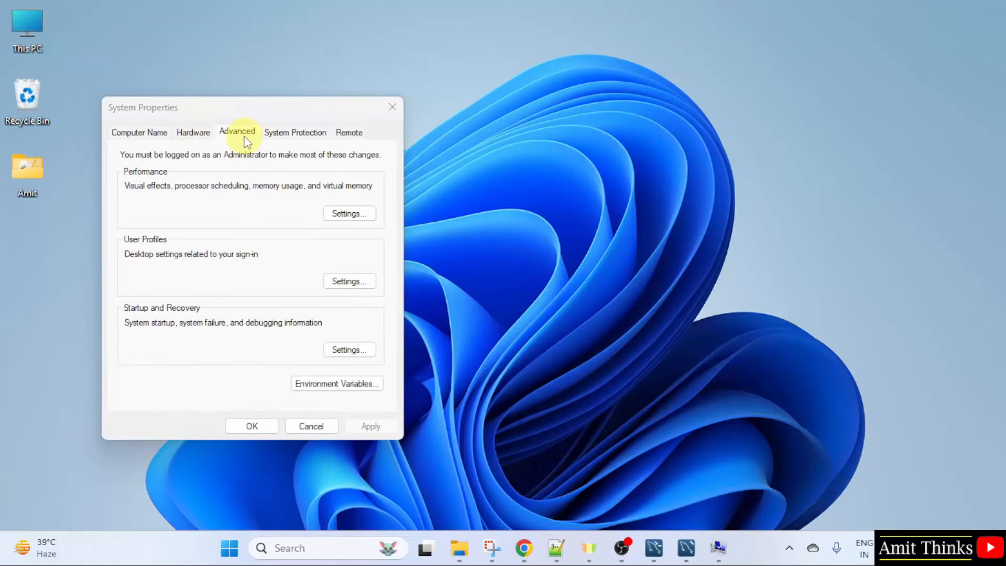
left_click(370, 387)
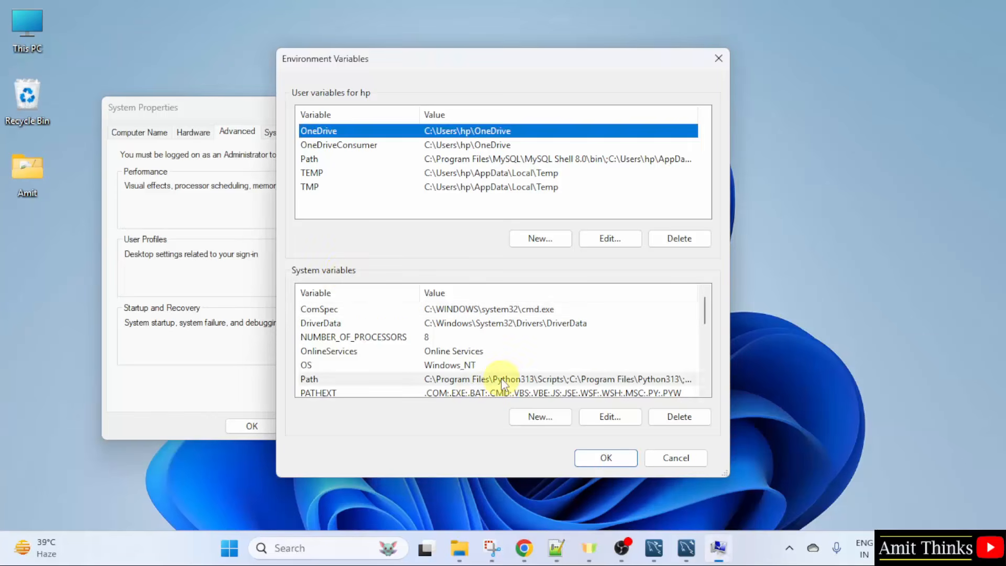
Step: Add C:\Program Files\MySQL\MySQL Server 8.0\bin as a new system Path entry and confirm all dialogs
double_click(501, 379)
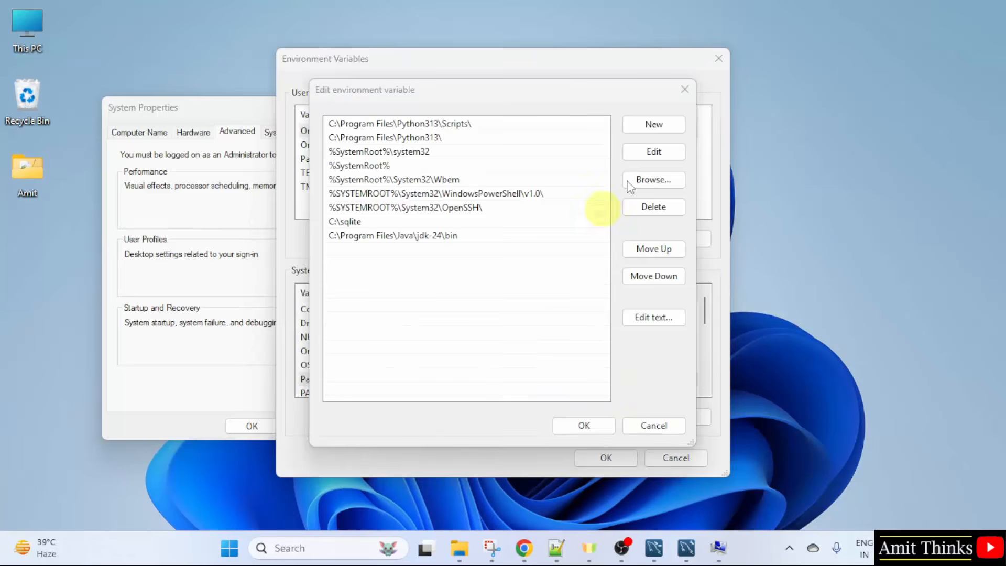
left_click(664, 127)
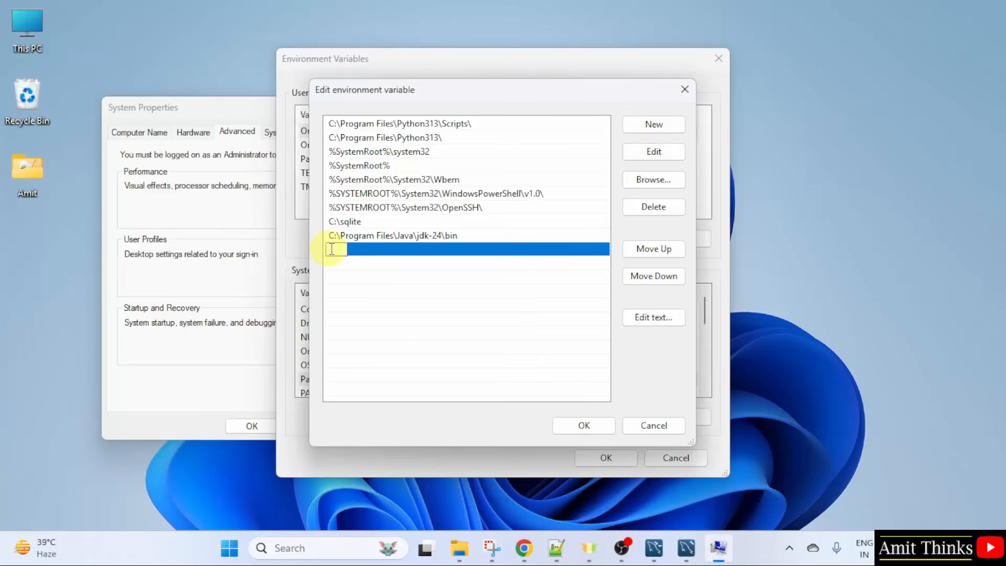
right_click(332, 249)
left_click(401, 314)
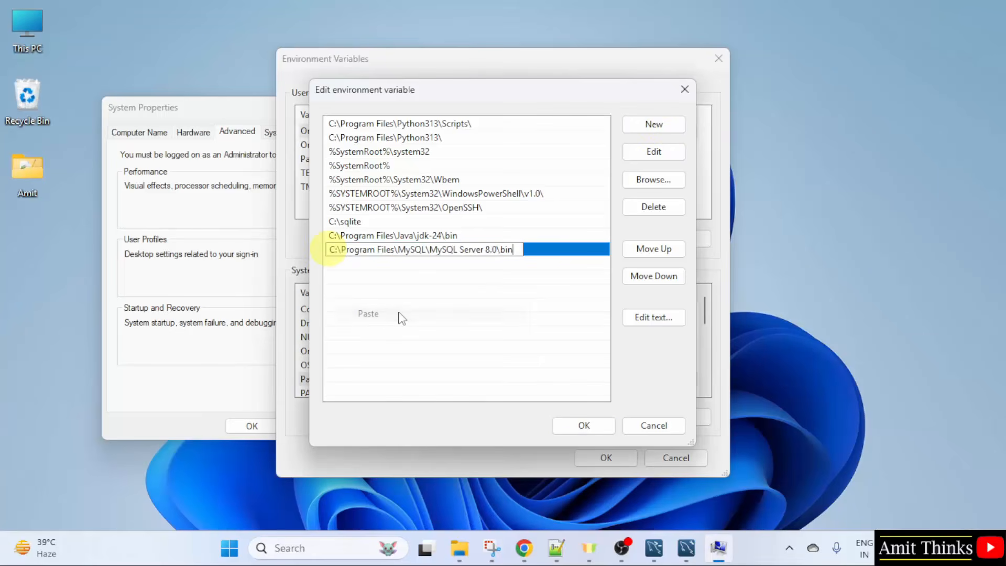
left_click(332, 259)
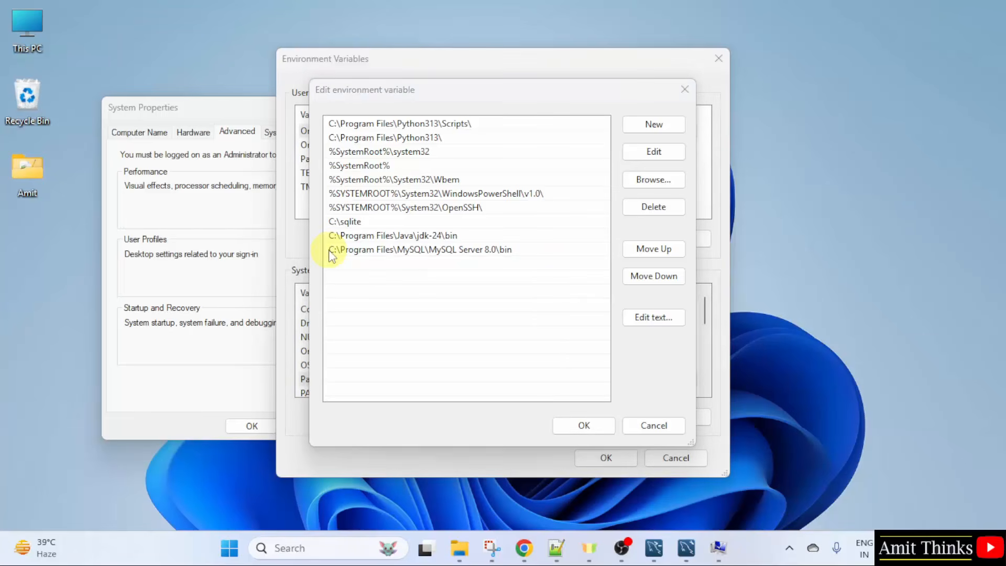
left_click(589, 422)
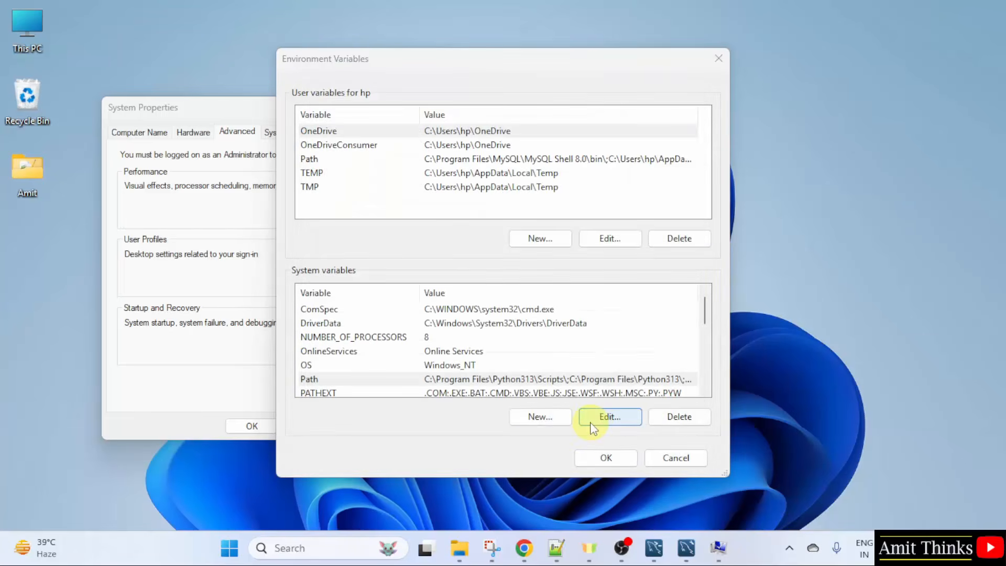
left_click(605, 458)
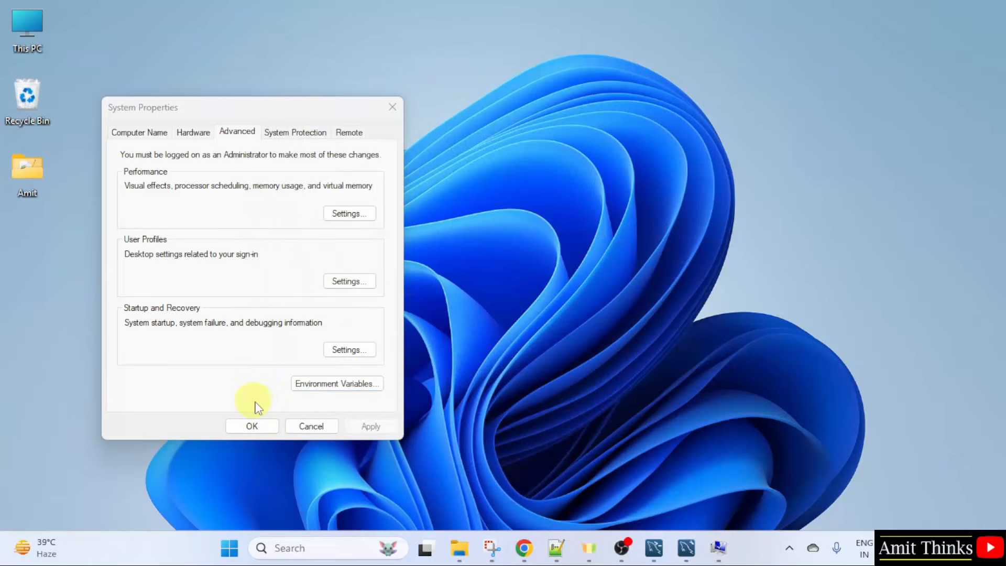
left_click(251, 426)
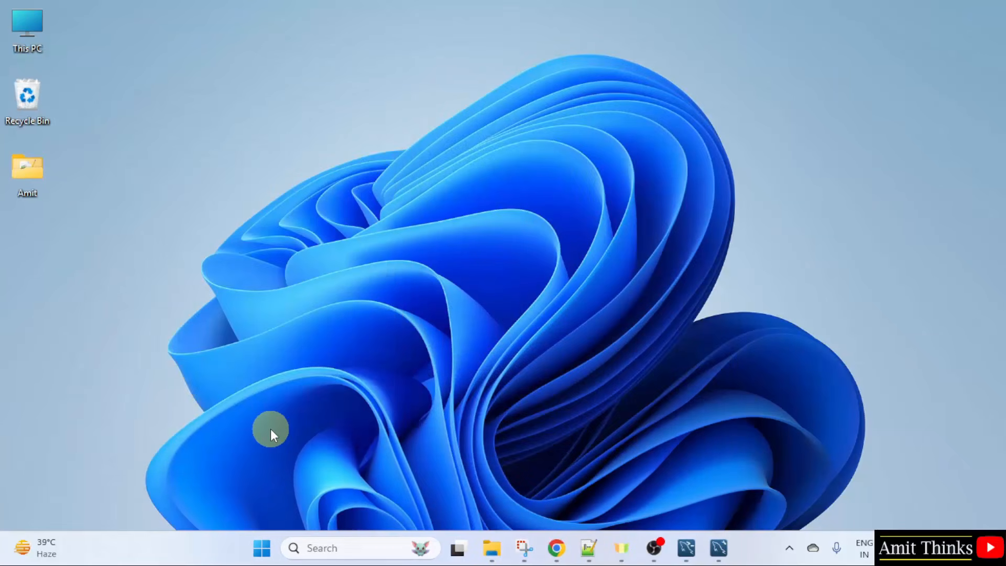
Step: Open Command Prompt and run mysql --version to confirm Ver 8.0.42
left_click(262, 548)
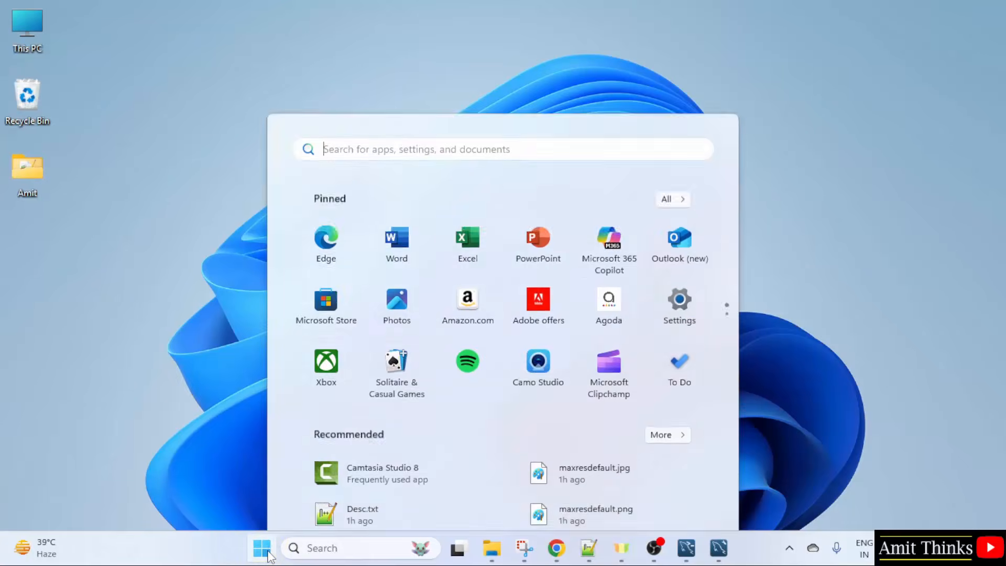
type("cmd")
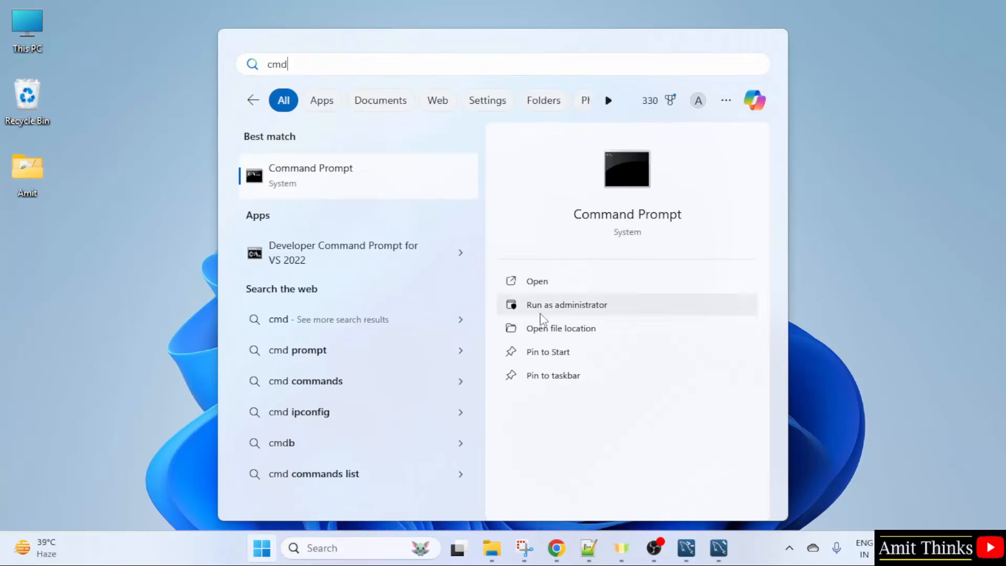
left_click(611, 283)
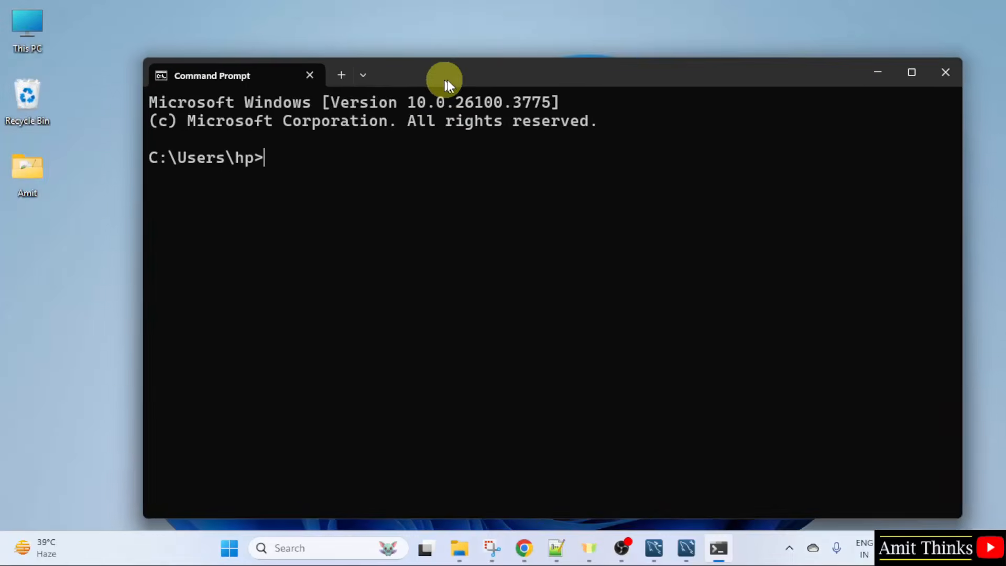
left_click_drag(447, 79, 460, 60)
type("m")
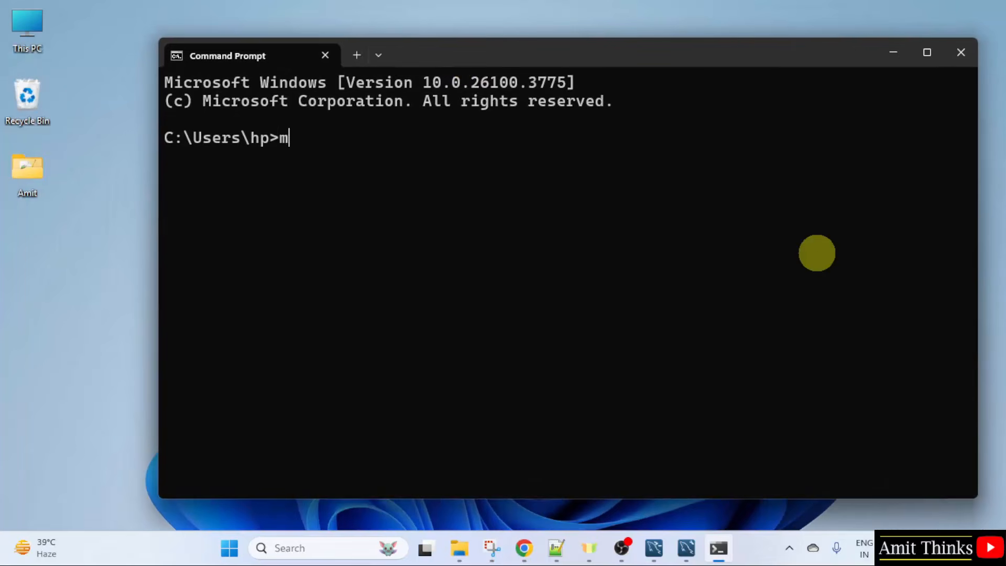
type("ysql --ve")
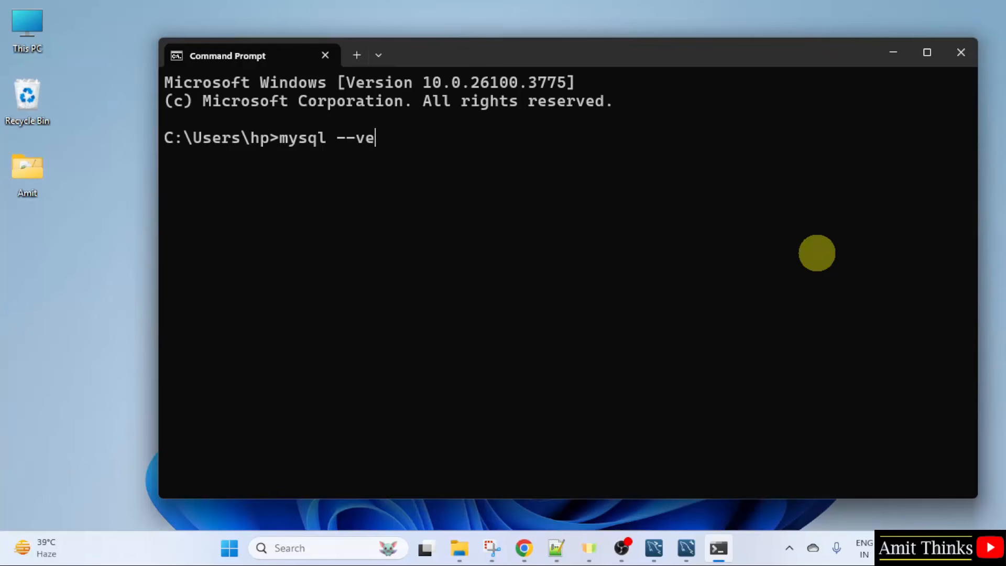
type("rsion")
key("Return")
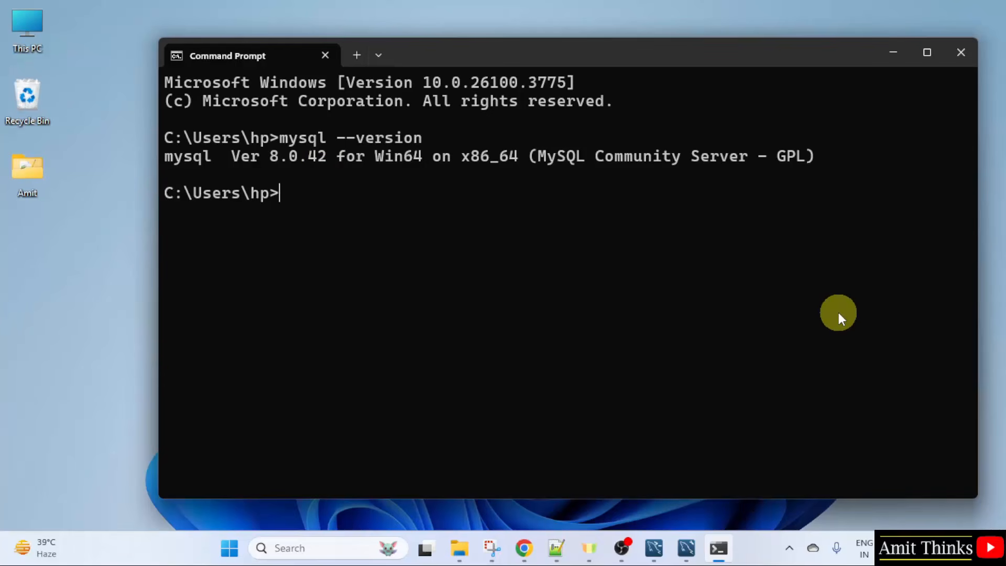
Step: Log in with mysql -u root -p and the root password to reach the mysql> prompt
type("mysql -u")
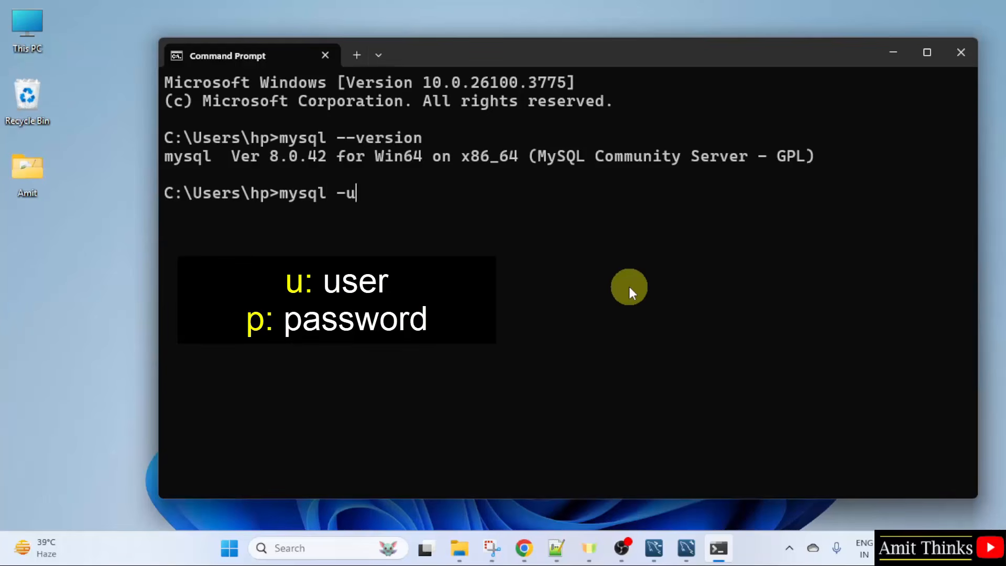
type(" root -p")
key("Return")
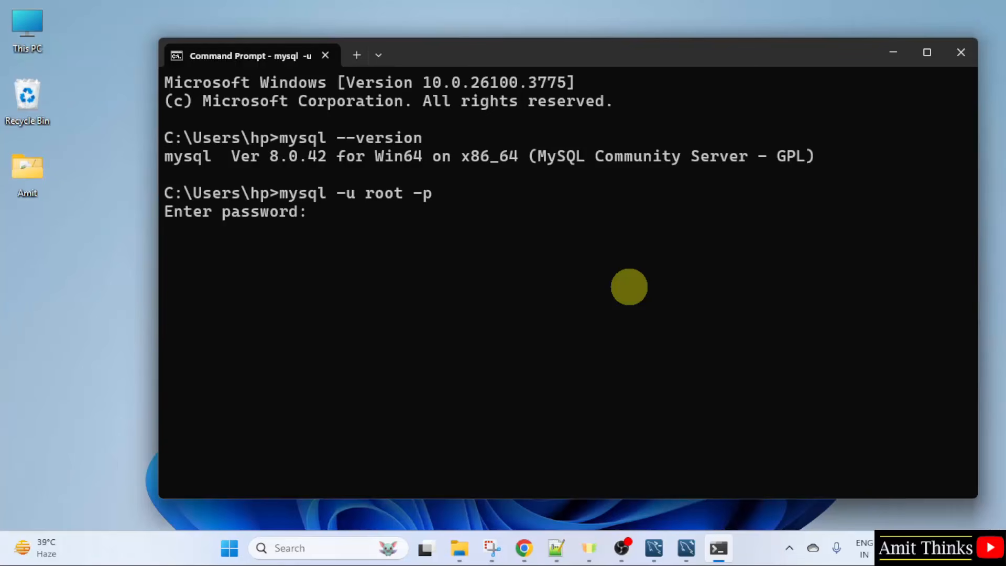
type("***************")
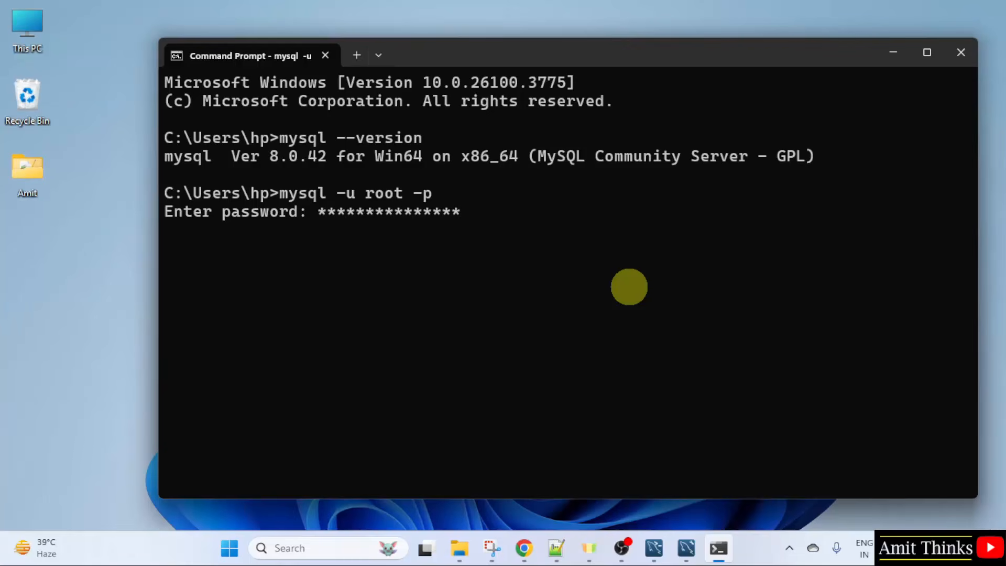
key("Return")
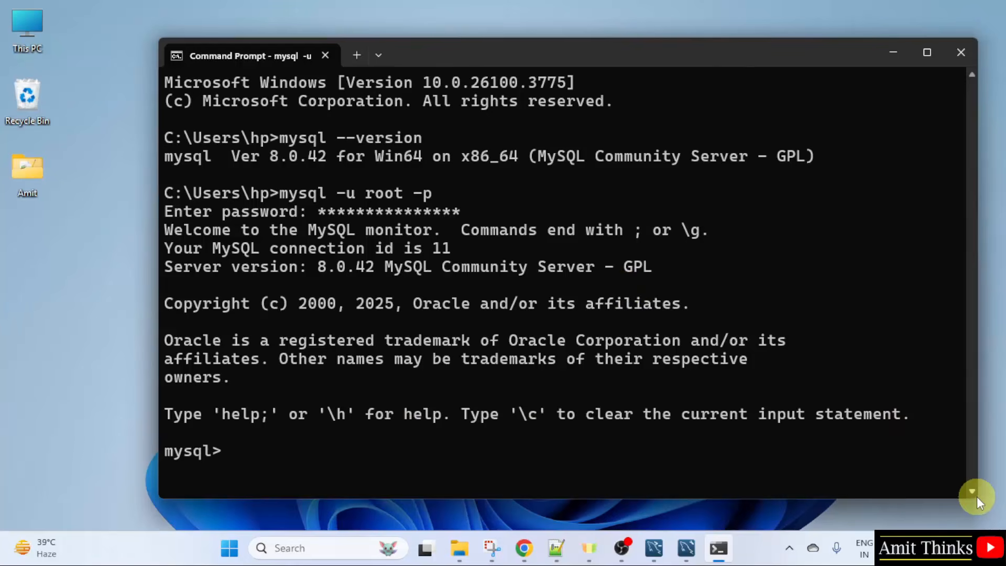
left_click_drag(977, 498, 873, 397)
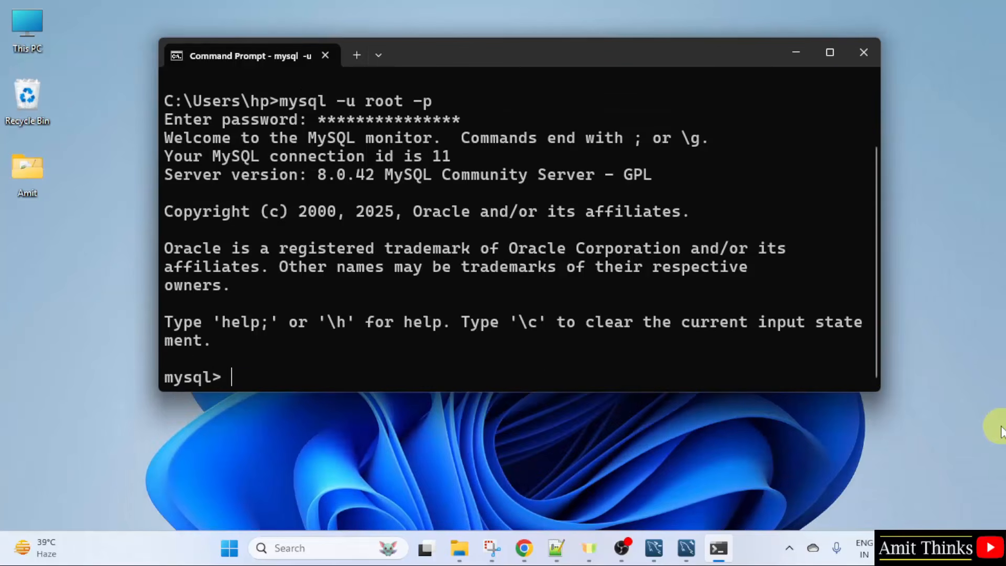
Step: Run show databases;, create database amitdb;, then show databases; again to confirm amitdb is listed
type("show database")
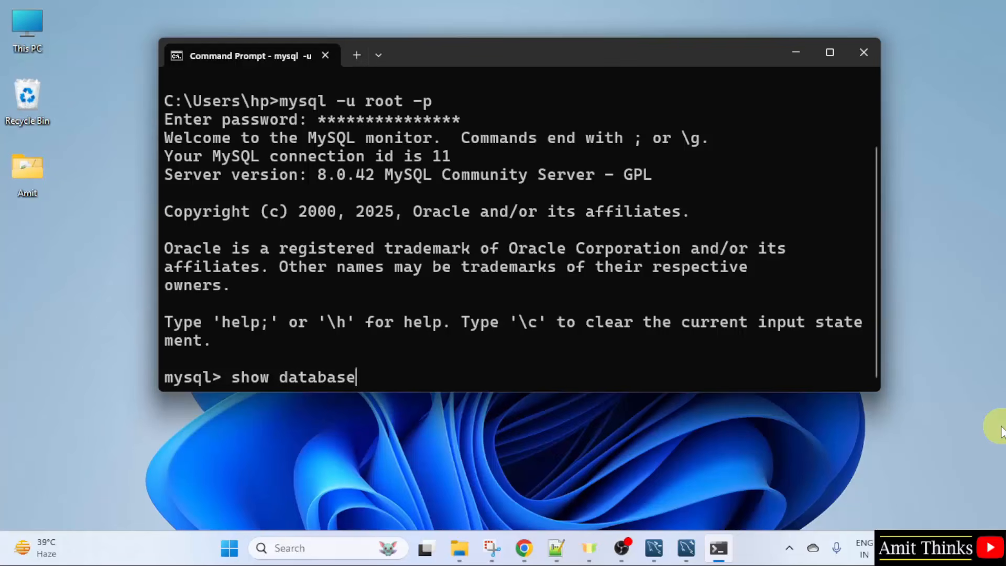
type("s;")
key("Return")
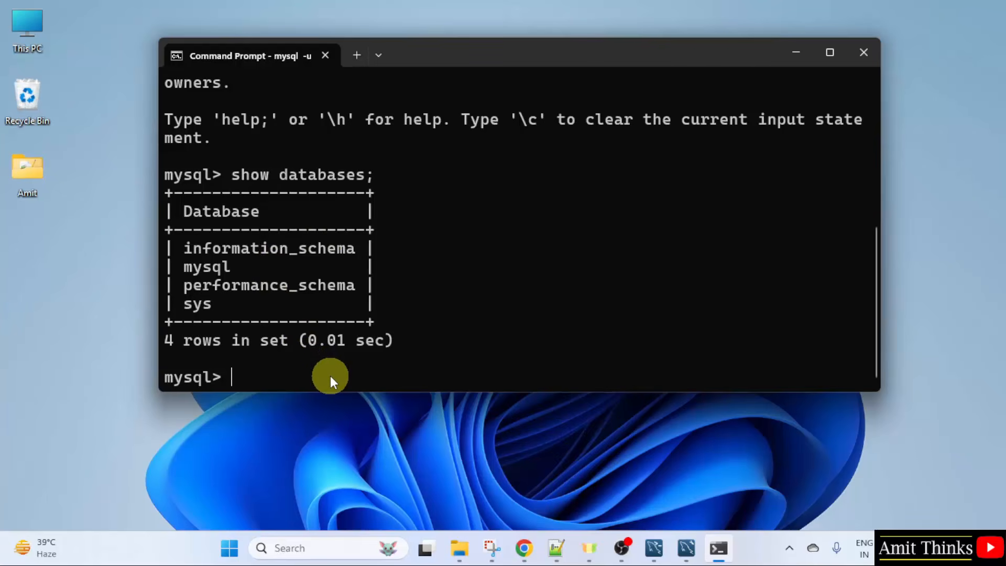
type("create")
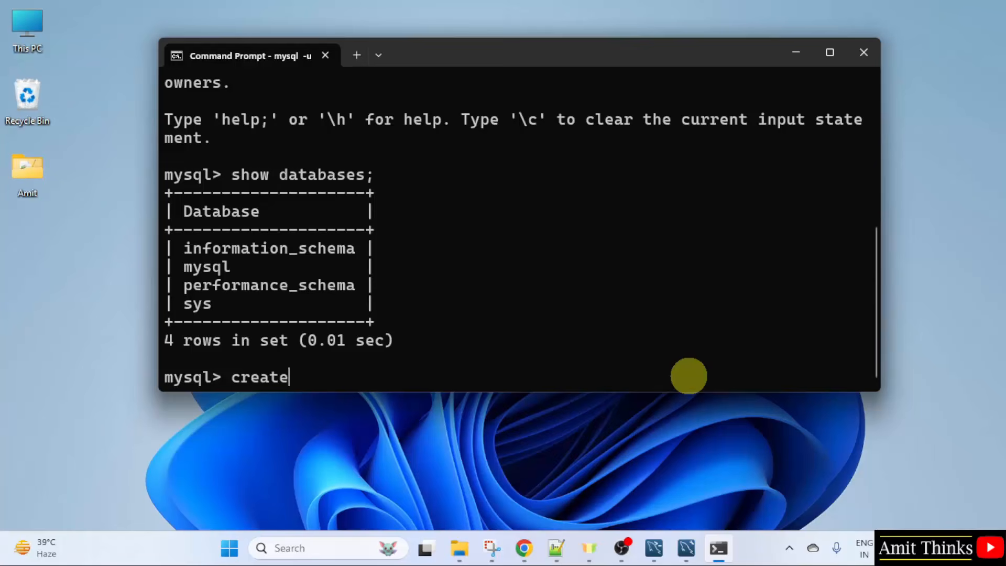
type(" database ")
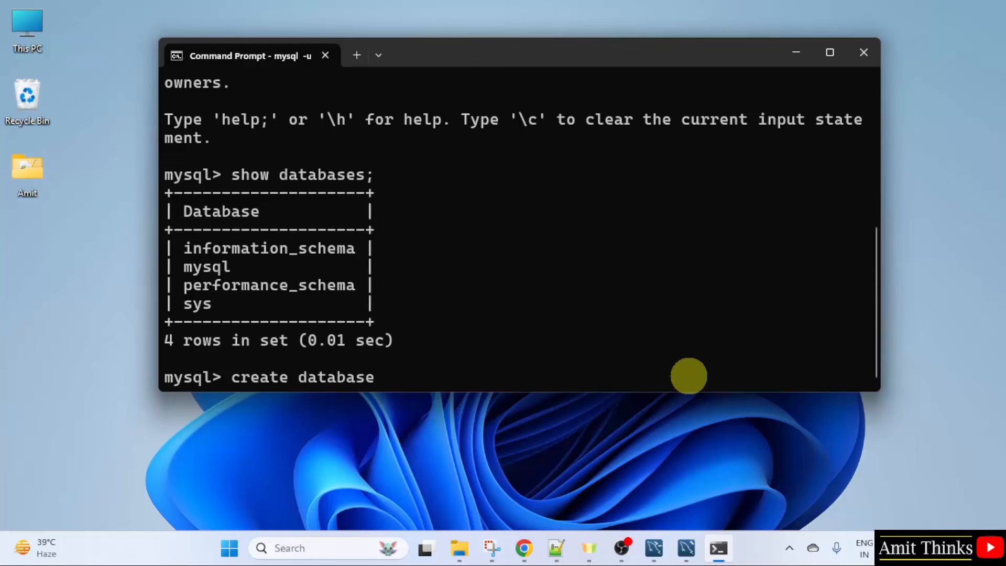
type("amitdb;")
key("Return")
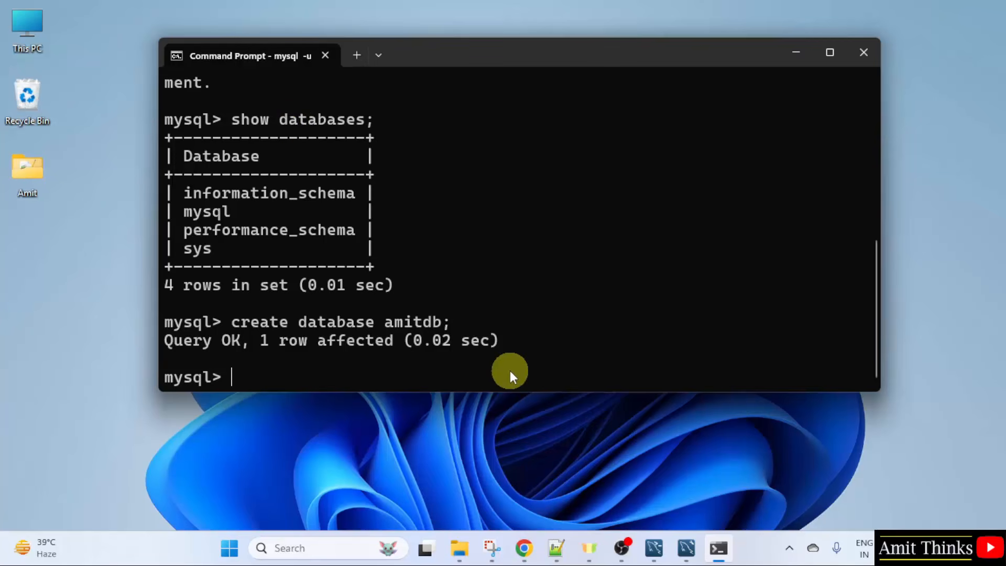
type("show database")
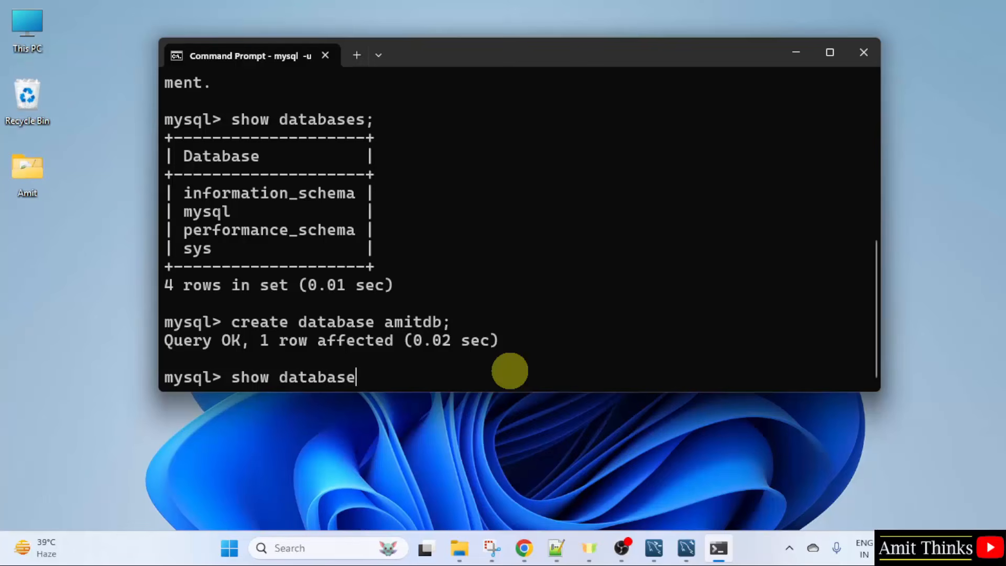
type("s;")
key("Return")
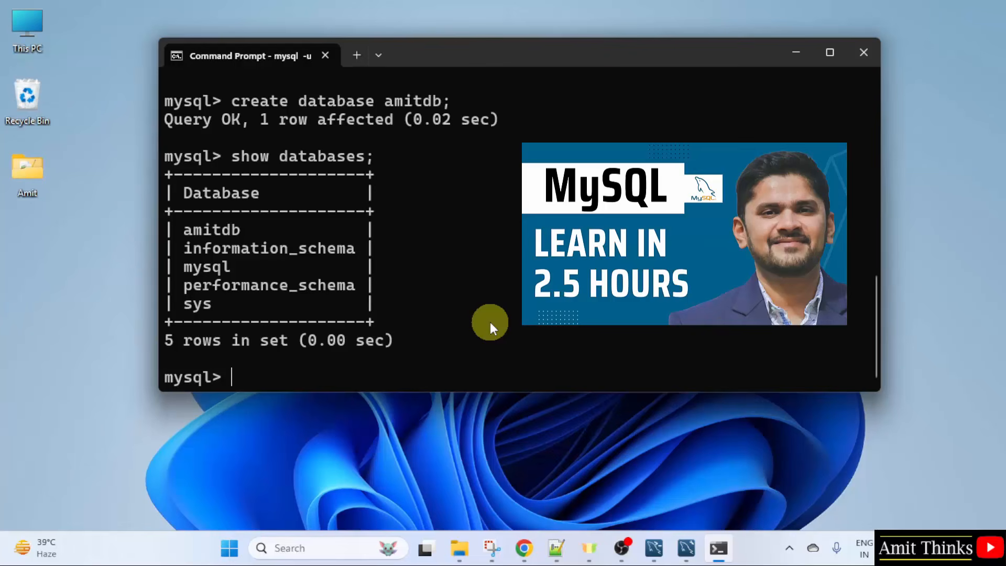
Step: Open the Local instance MySQL80 connection in Workbench with the root password saved in vault
left_click(796, 53)
left_click(686, 549)
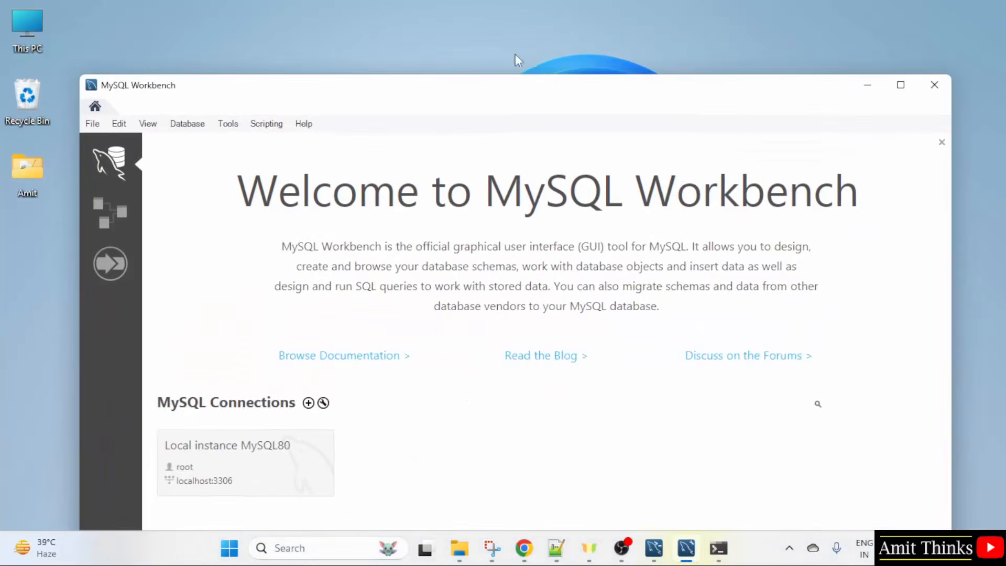
left_click_drag(523, 83, 529, 41)
left_click(250, 411)
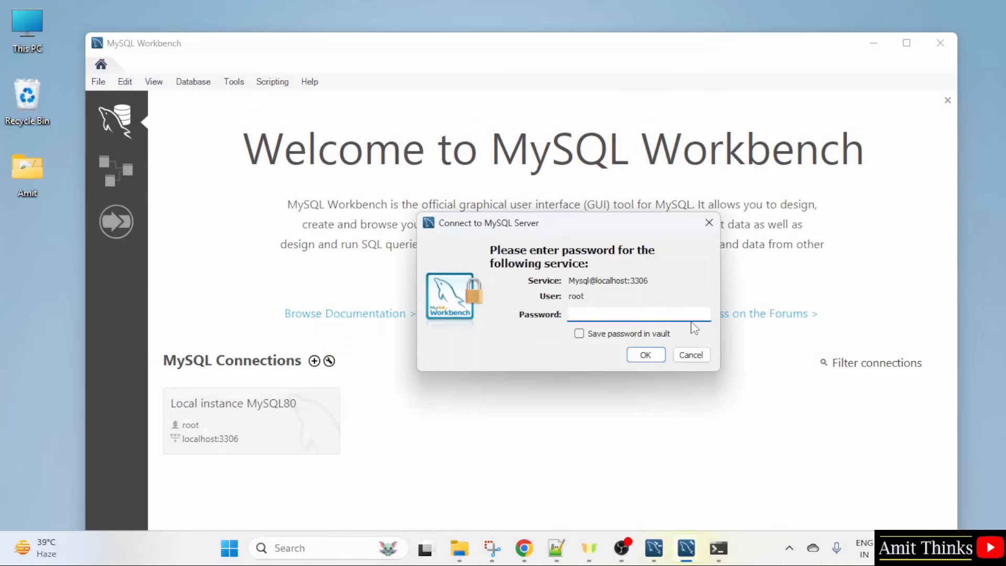
type("****************")
left_click(579, 333)
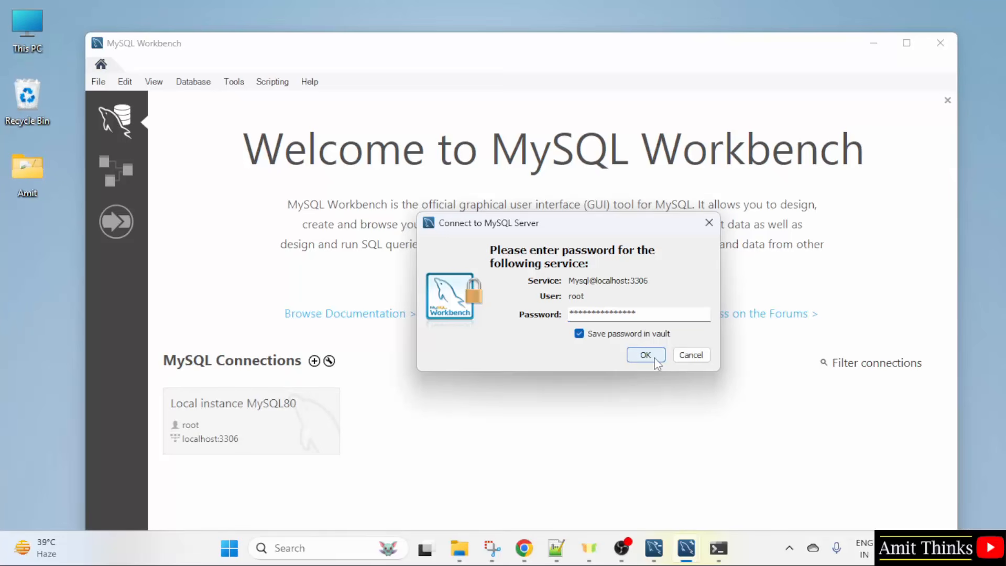
left_click(645, 355)
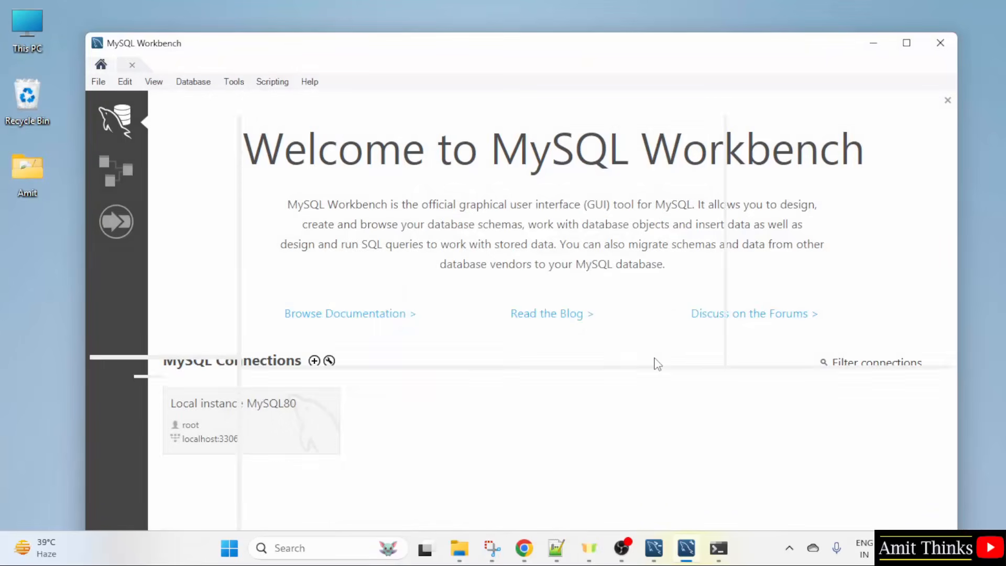